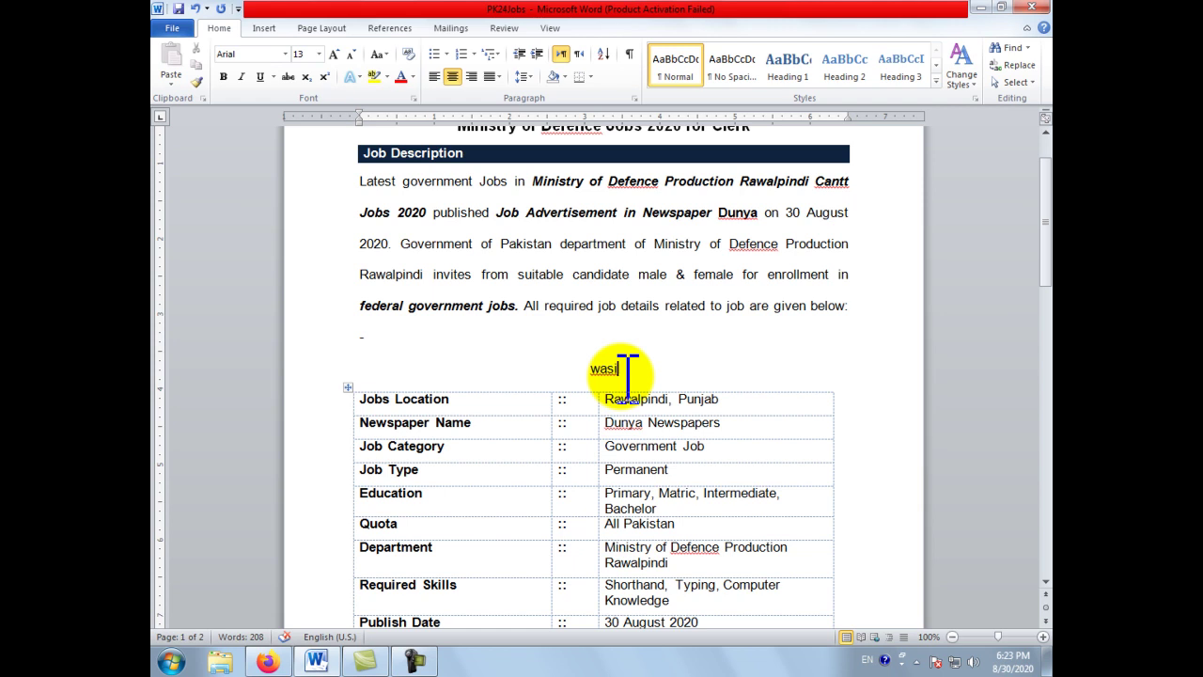
# - Examine the placeholder words under the Job Description, Post Announced and Job Advertisement in Newspapers sections
pyautogui.moveTo(591, 370); pyautogui.dragTo(636, 369)
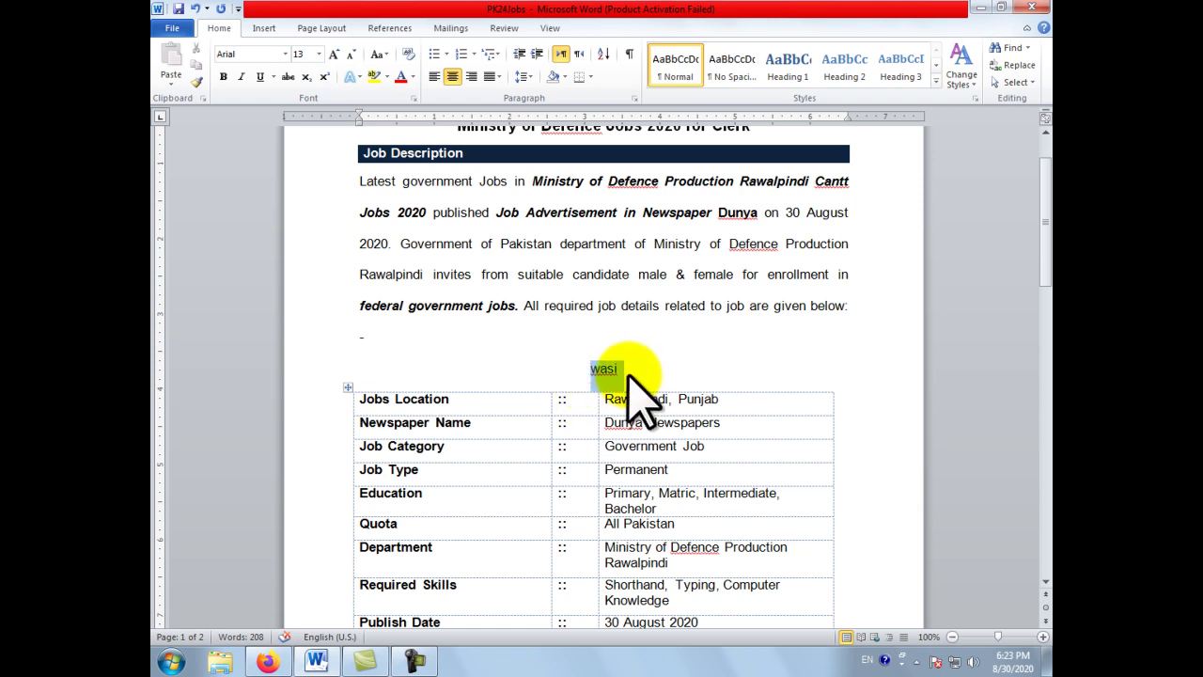
pyautogui.scroll(-8, 636, 374)
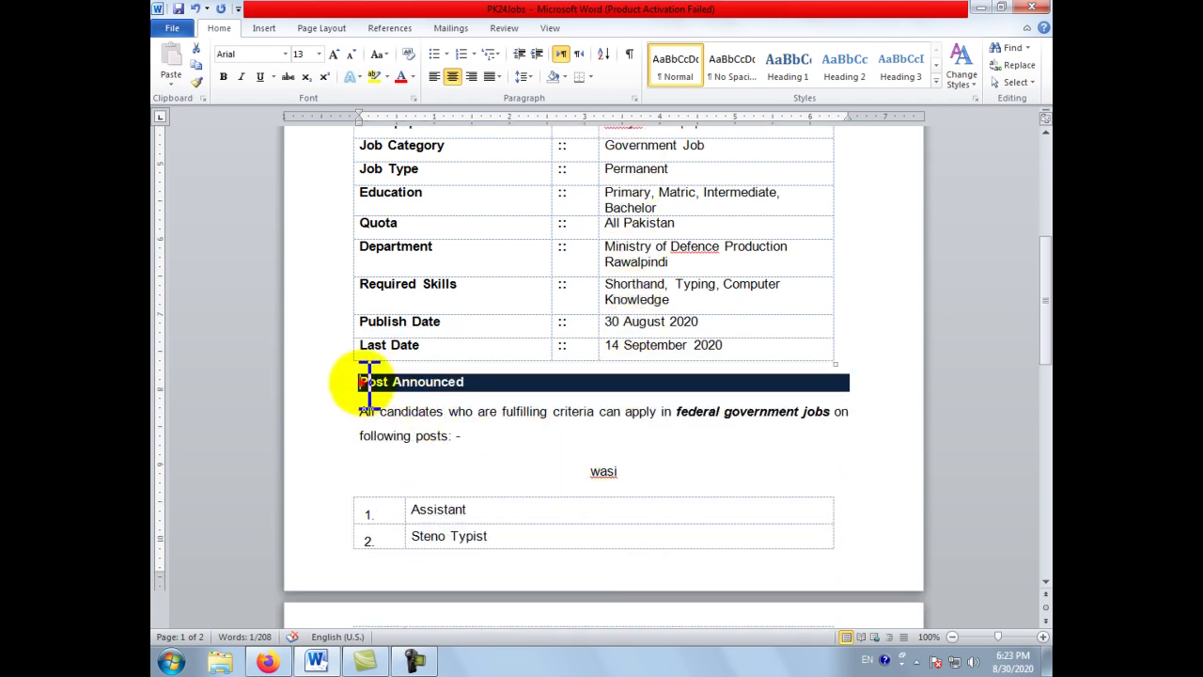
pyautogui.moveTo(361, 381); pyautogui.dragTo(467, 380)
pyautogui.moveTo(585, 470); pyautogui.dragTo(620, 470)
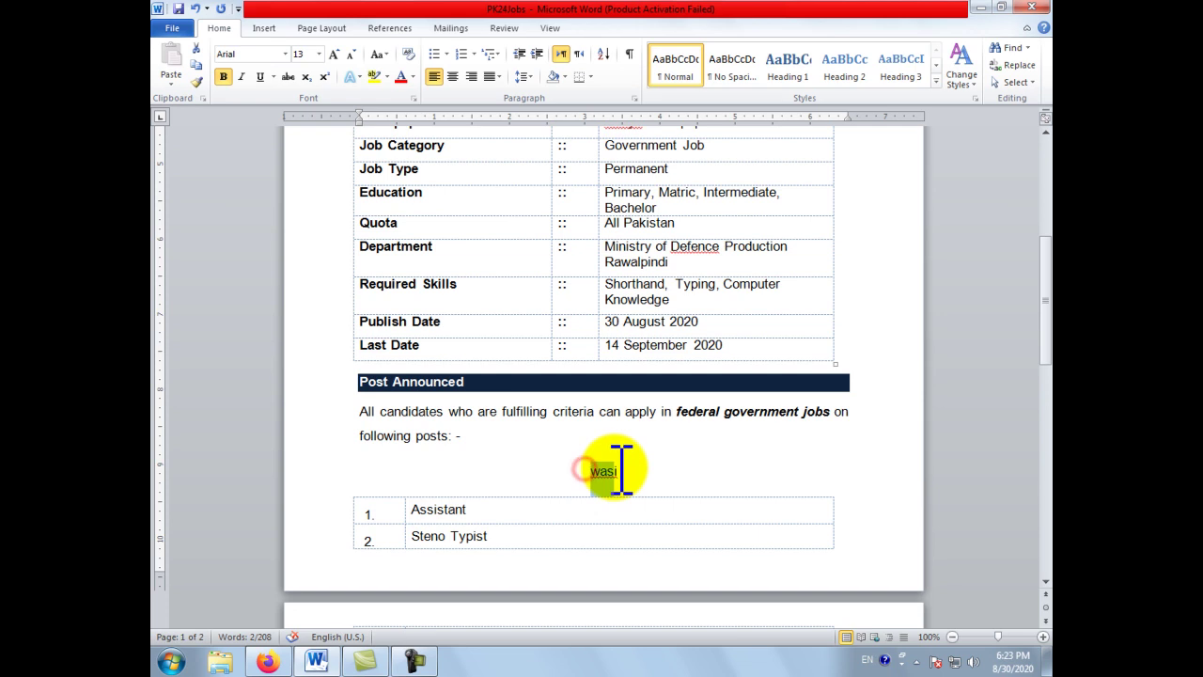
pyautogui.scroll(-11, 598, 423)
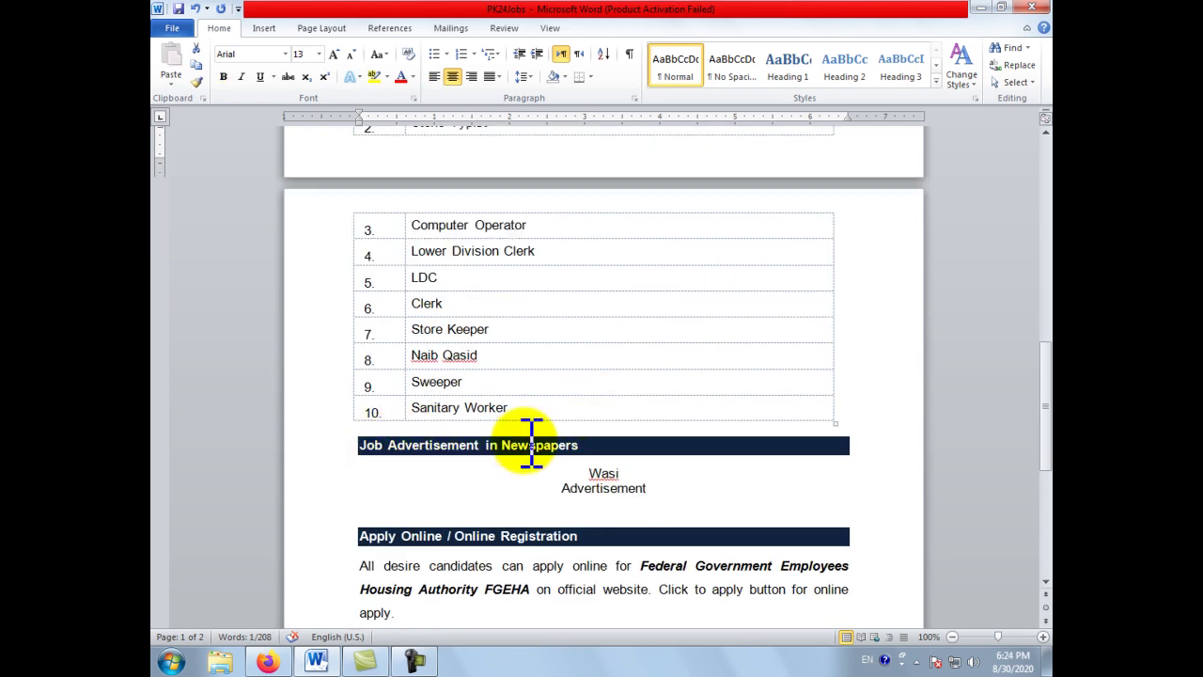
pyautogui.moveTo(588, 474)
pyautogui.mouseDown()
pyautogui.moveTo(639, 474)
pyautogui.moveTo(629, 475)
pyautogui.mouseUp()
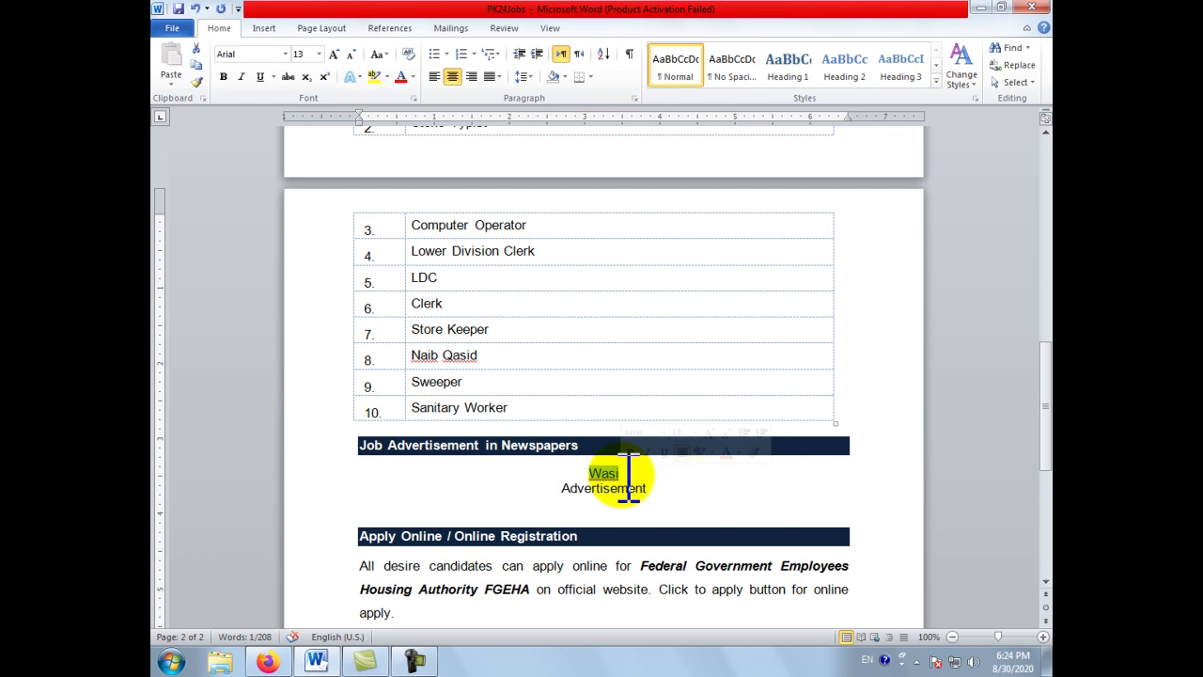
# - Copy the job post from its title line through the Advertisement line, switch to Blogger and paste it into the empty post body
pyautogui.scroll(15, 628, 474)
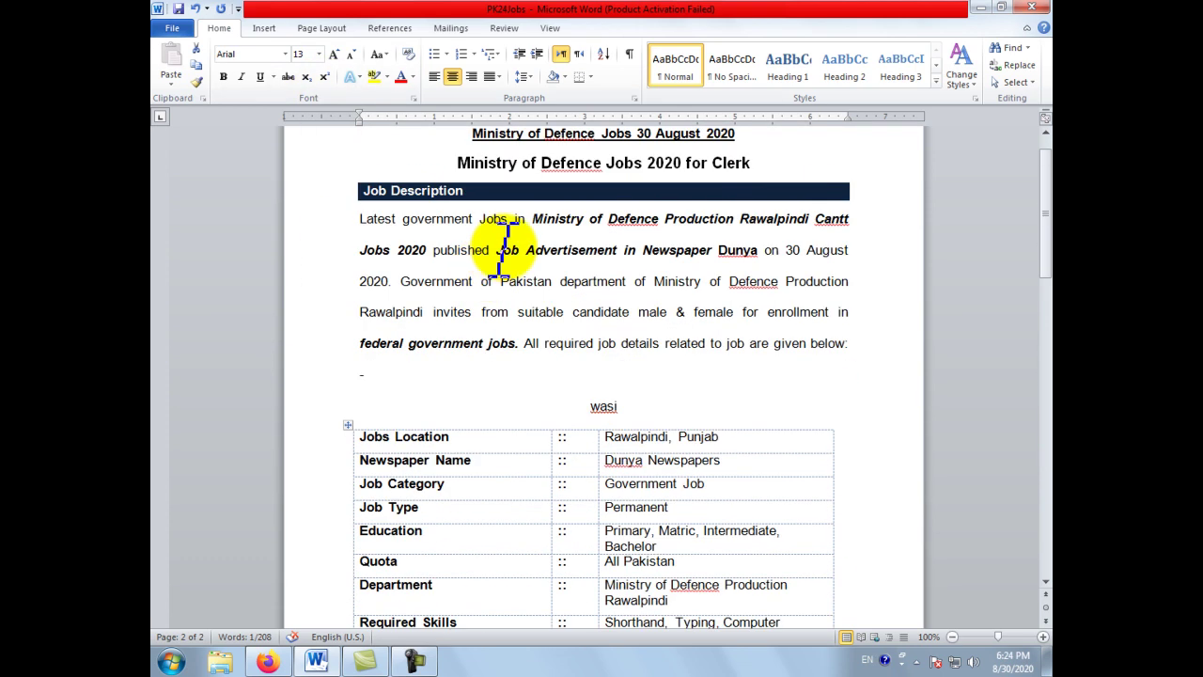
pyautogui.moveTo(457, 166); pyautogui.dragTo(693, 327)
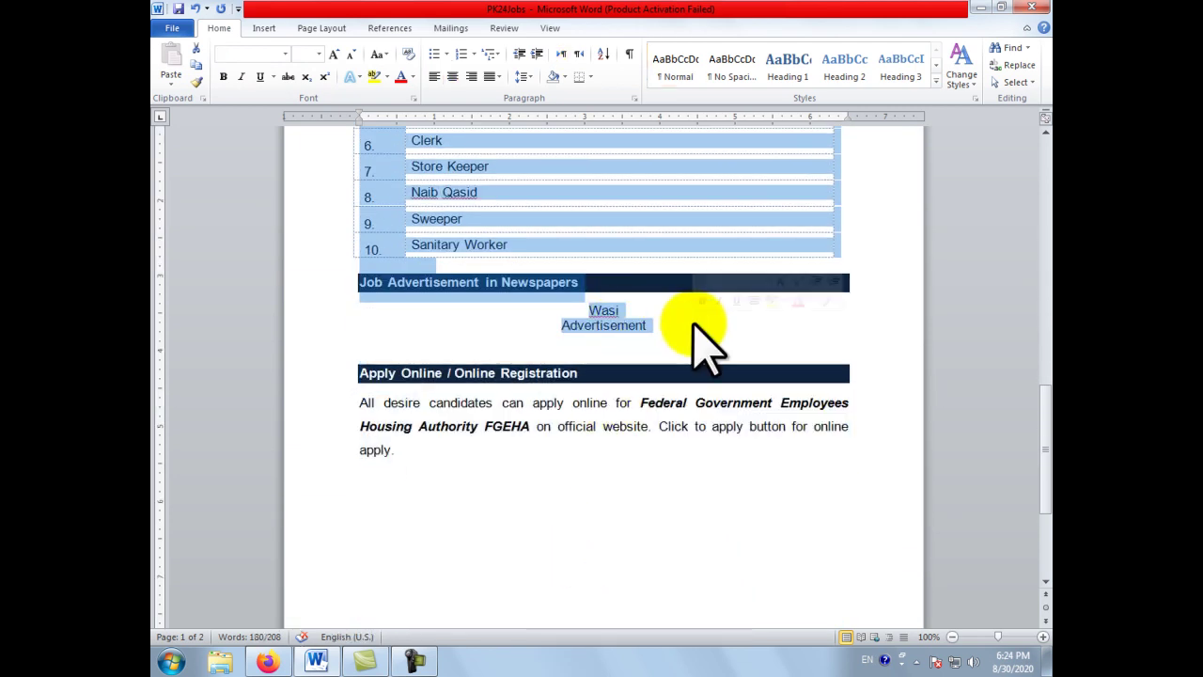
pyautogui.click(269, 661)
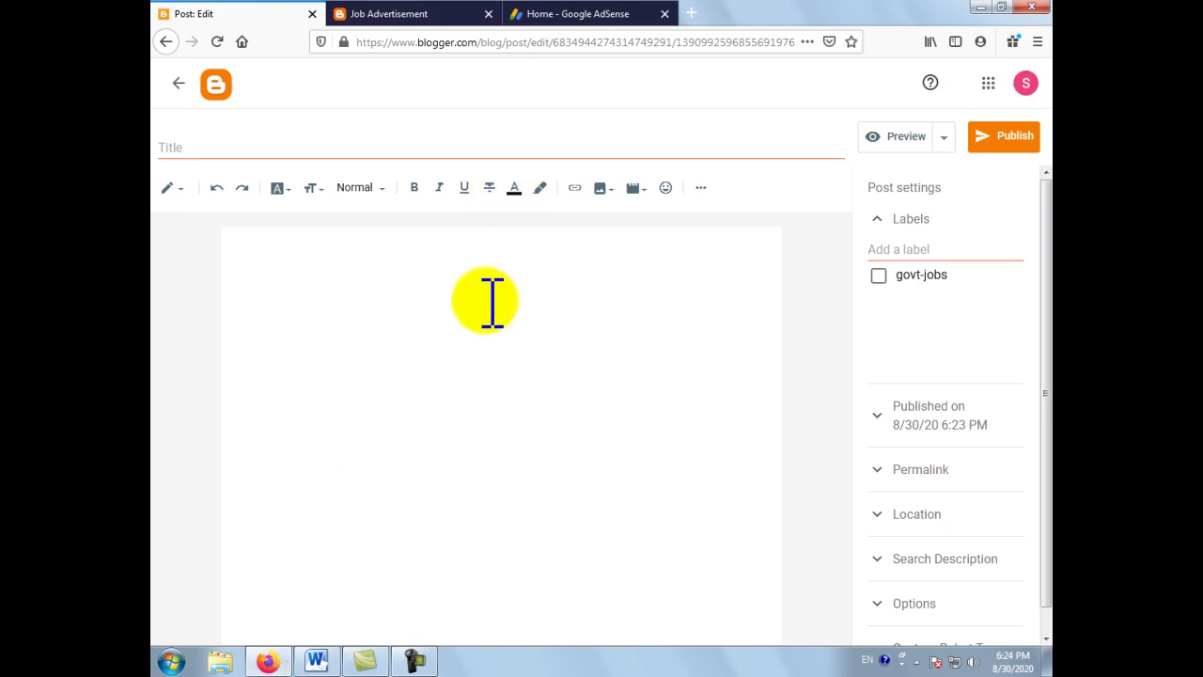
pyautogui.click(315, 278)
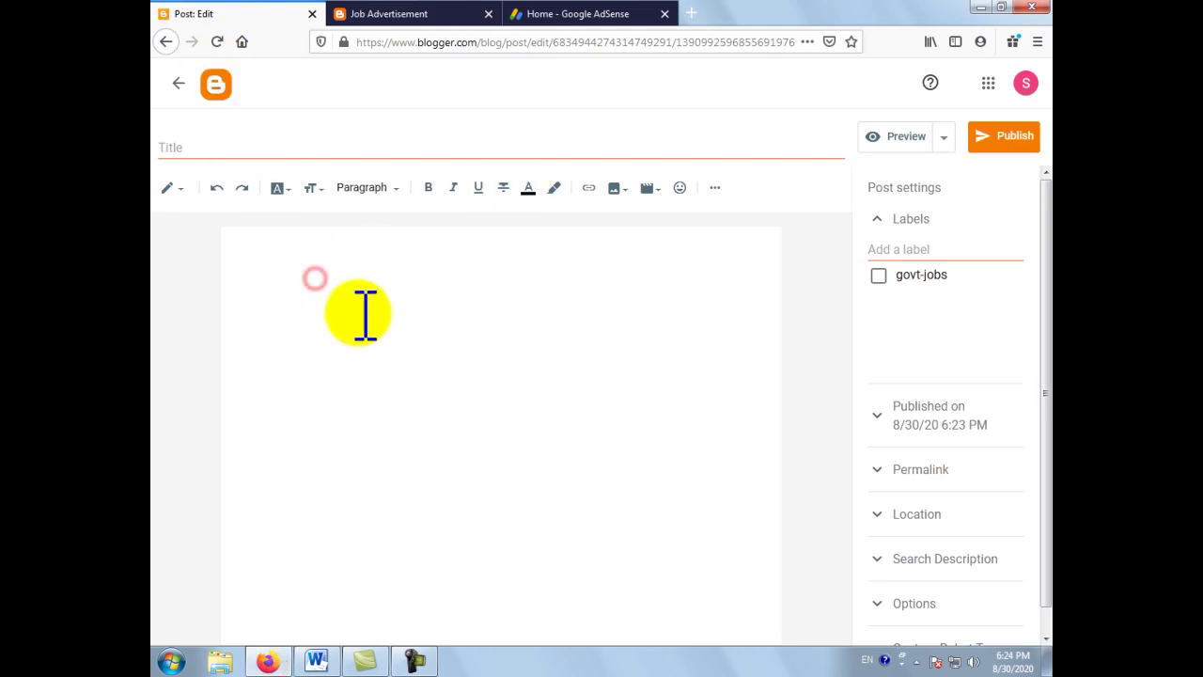
pyautogui.hotkey('ctrl', 'v')
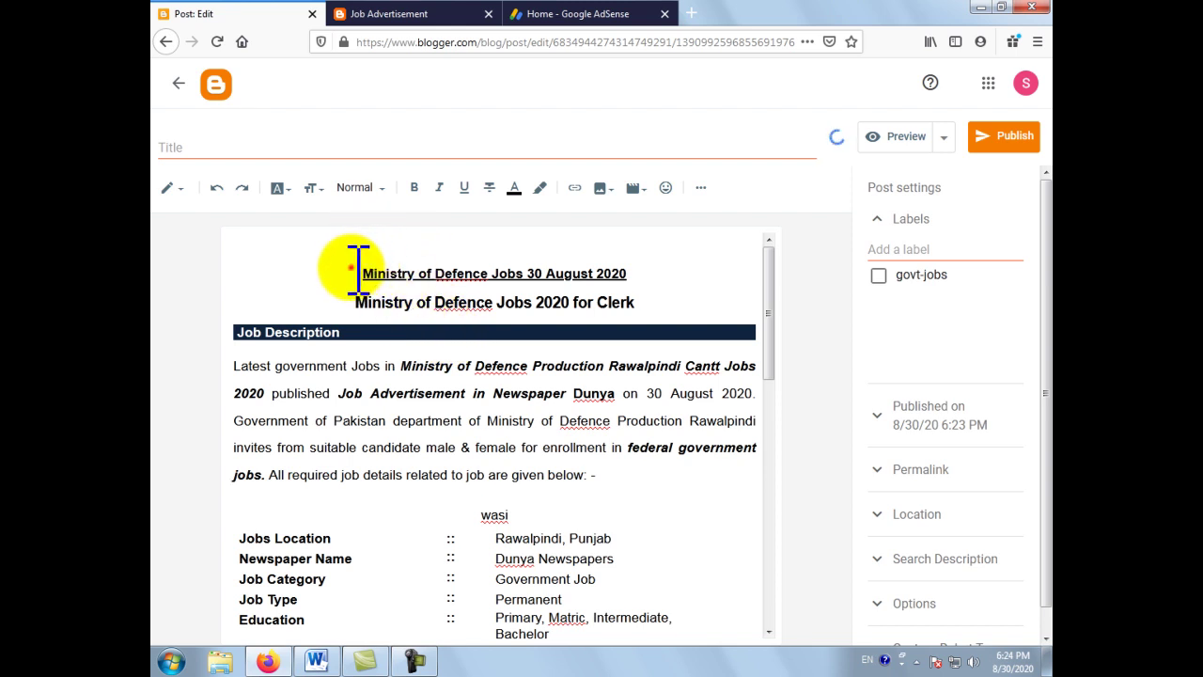
# - Move "Ministry of Defence Jobs 30 August 2020" from the post body into the post title and remove the leftover blank lines
pyautogui.moveTo(351, 268); pyautogui.dragTo(643, 275)
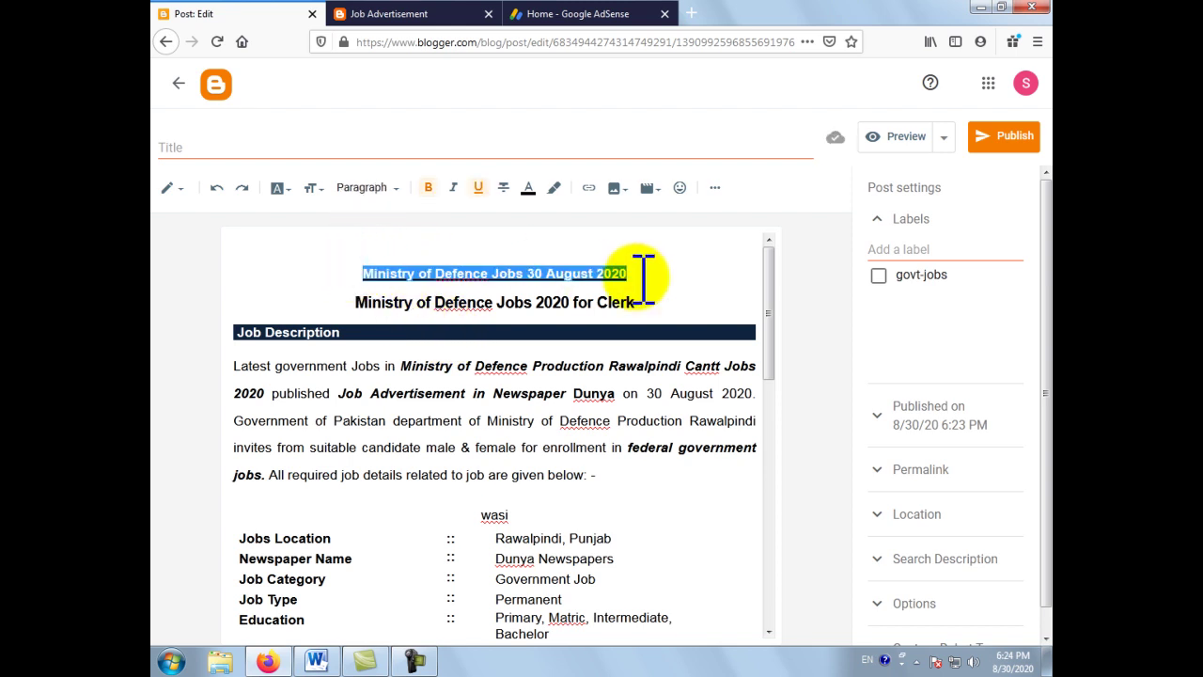
pyautogui.hotkey('ctrl', 'x')
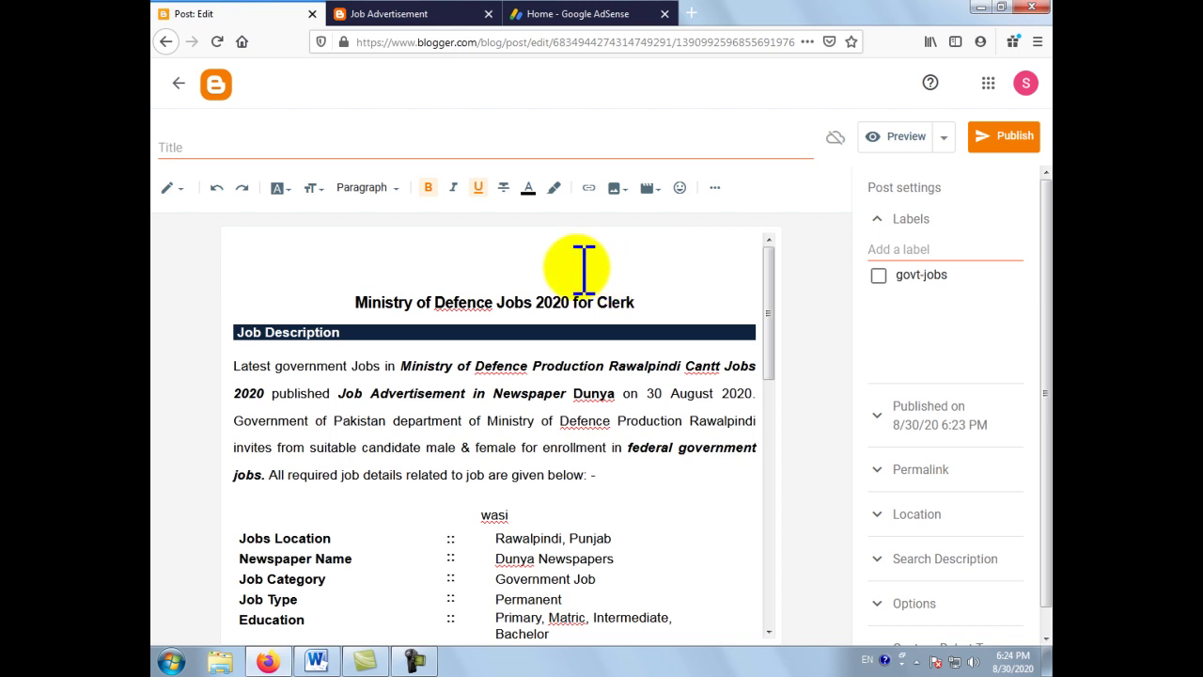
pyautogui.click(310, 145)
pyautogui.hotkey('ctrl', 'v')
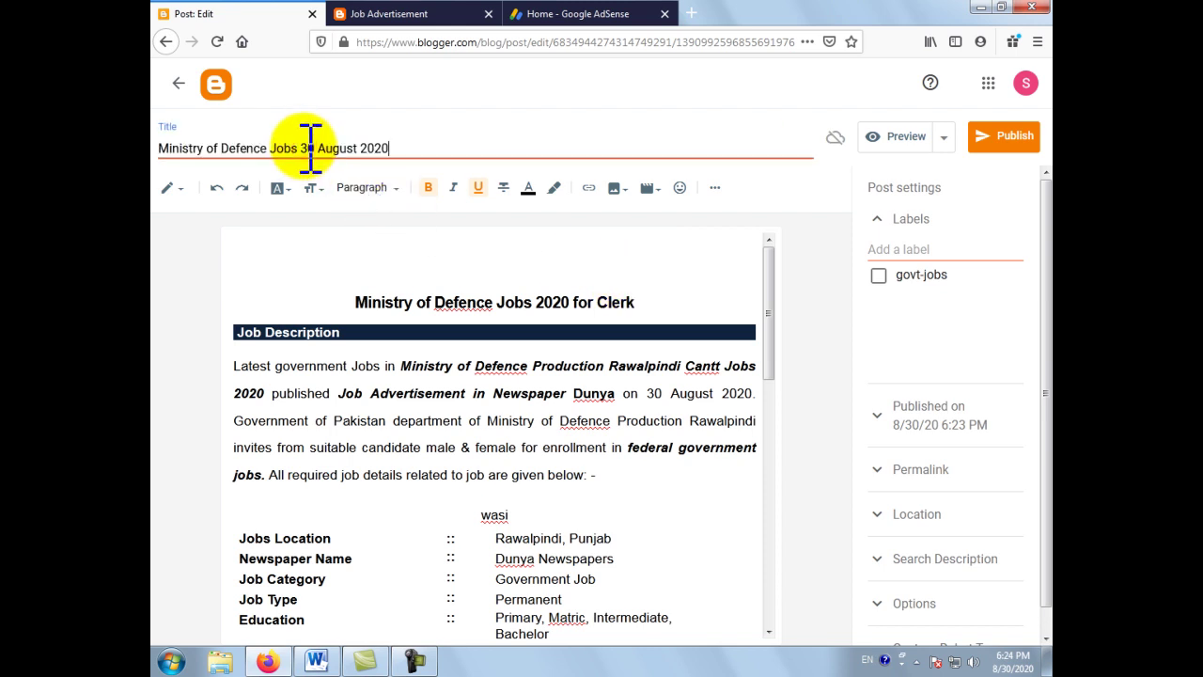
pyautogui.click(498, 269)
pyautogui.press('Delete')
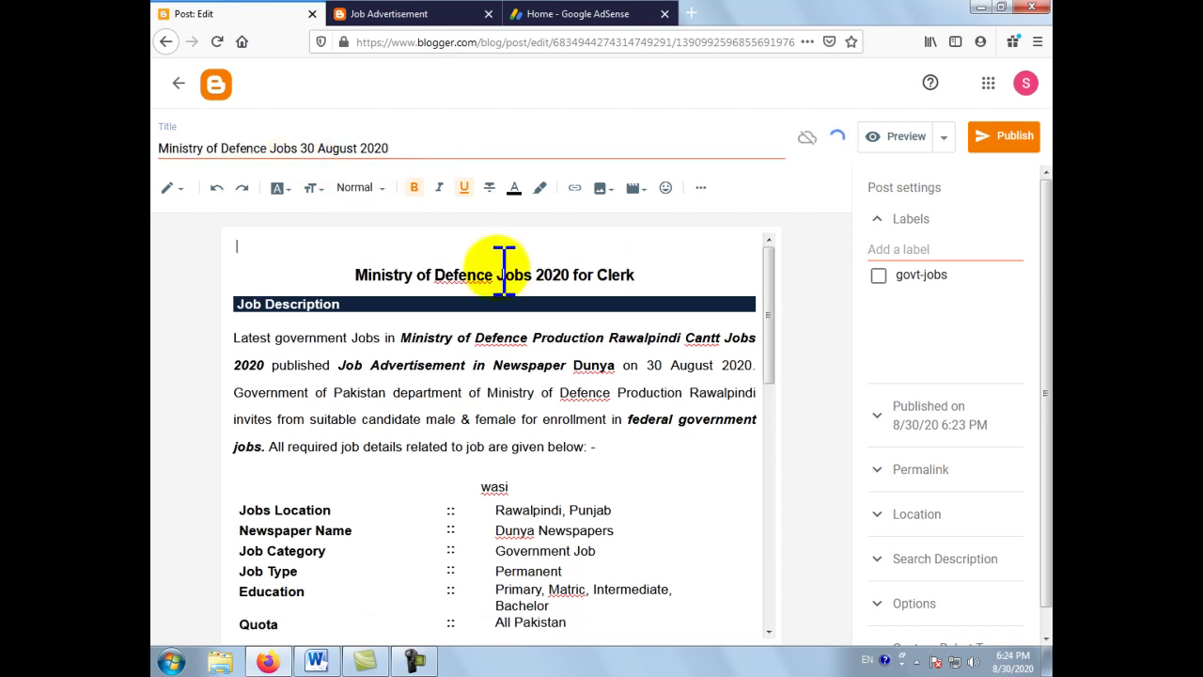
pyautogui.press('Delete')
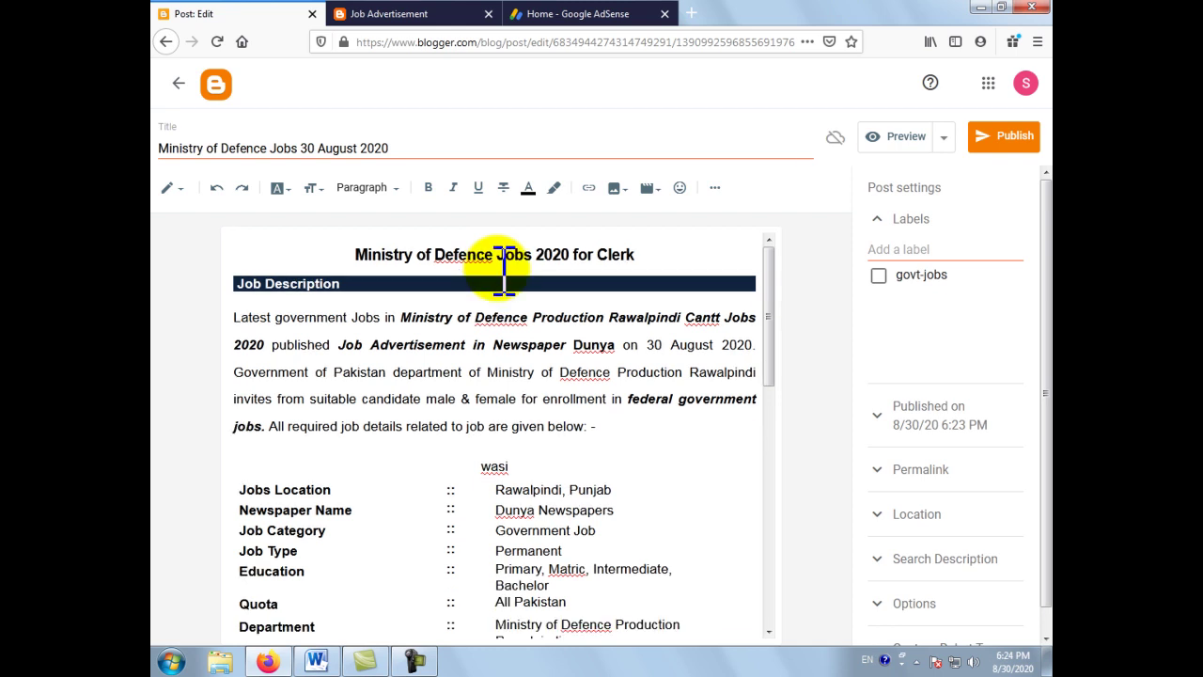
# - Switch to Google AdSense and open the Ads overview by ad unit
pyautogui.scroll(-10, 658, 416)
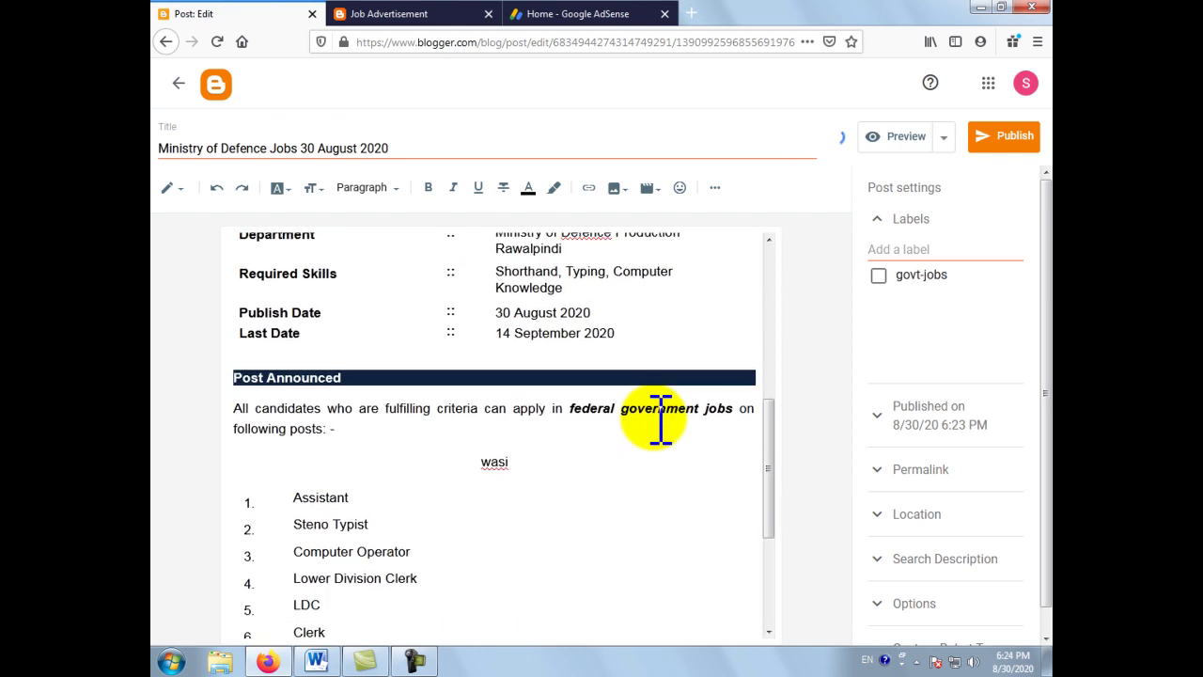
pyautogui.scroll(-1, 503, 357)
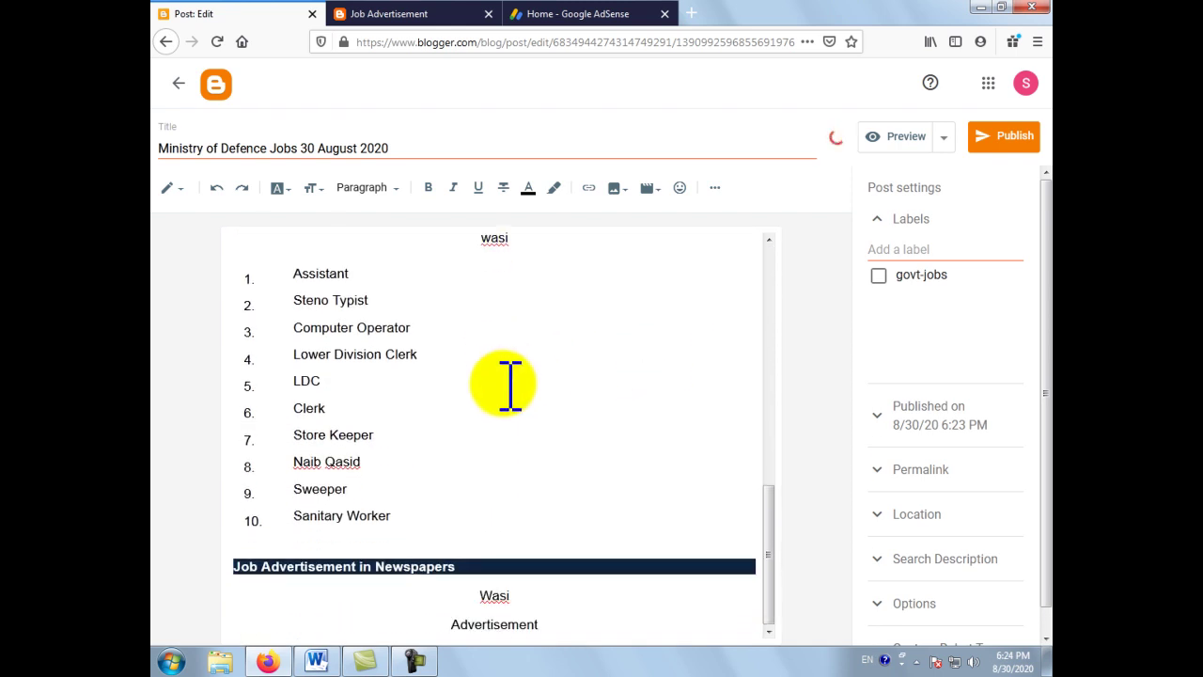
pyautogui.scroll(10, 532, 373)
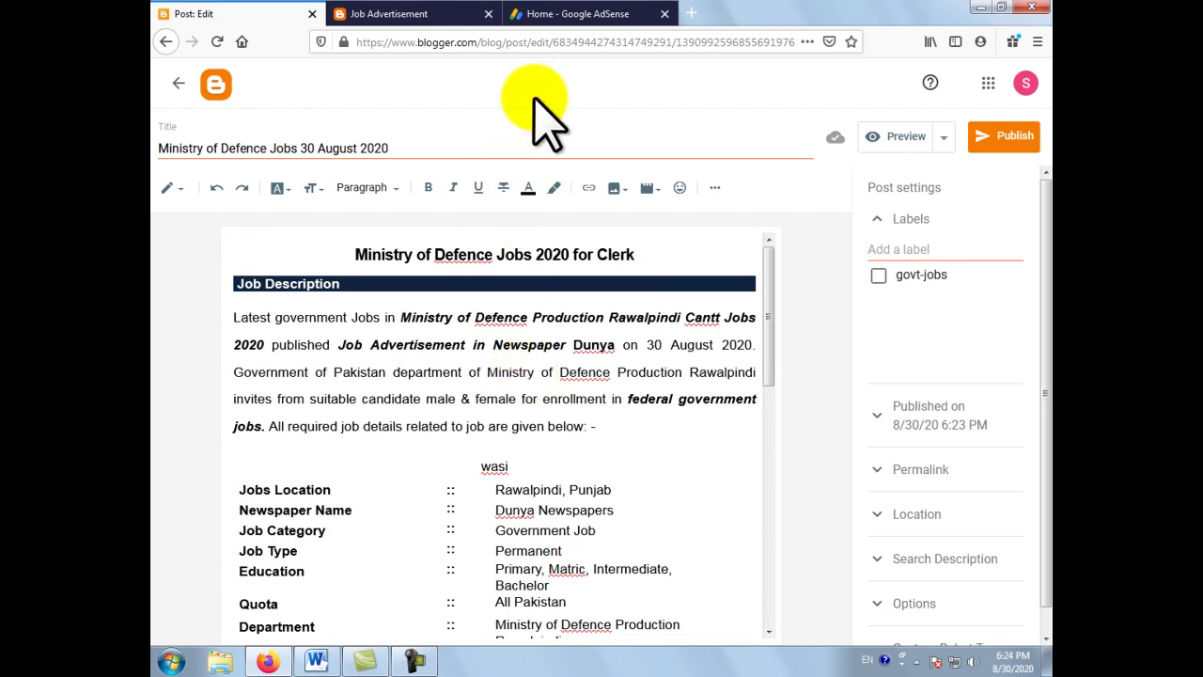
pyautogui.click(568, 17)
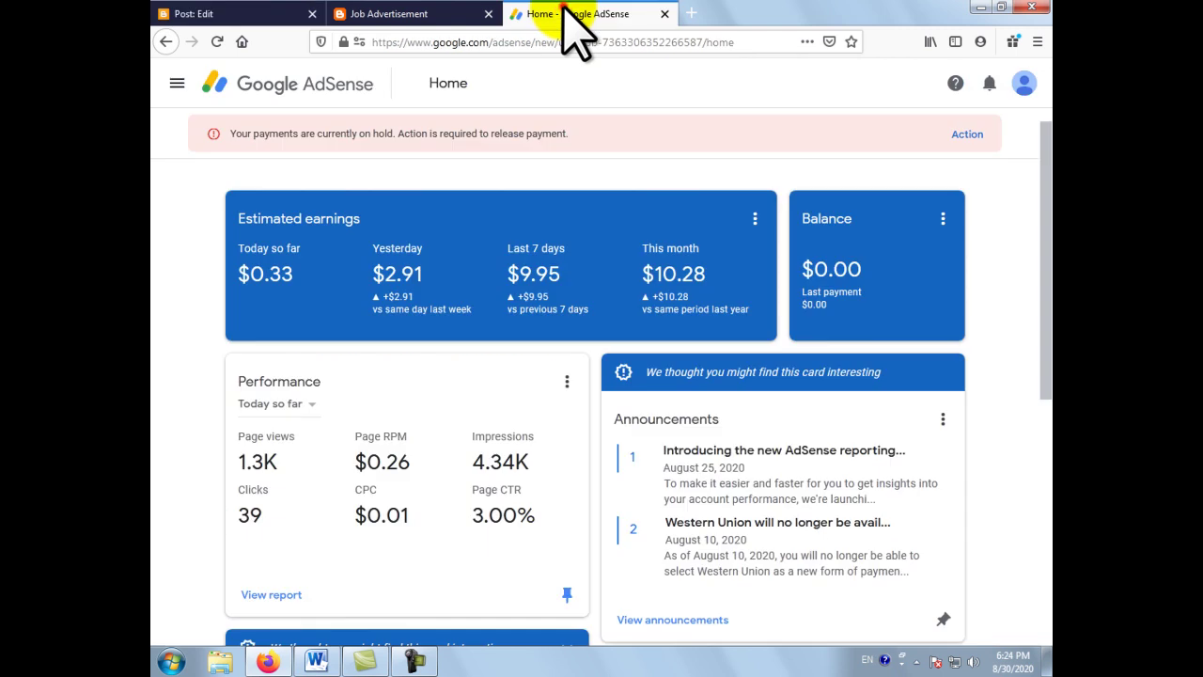
pyautogui.click(177, 83)
pyautogui.click(203, 175)
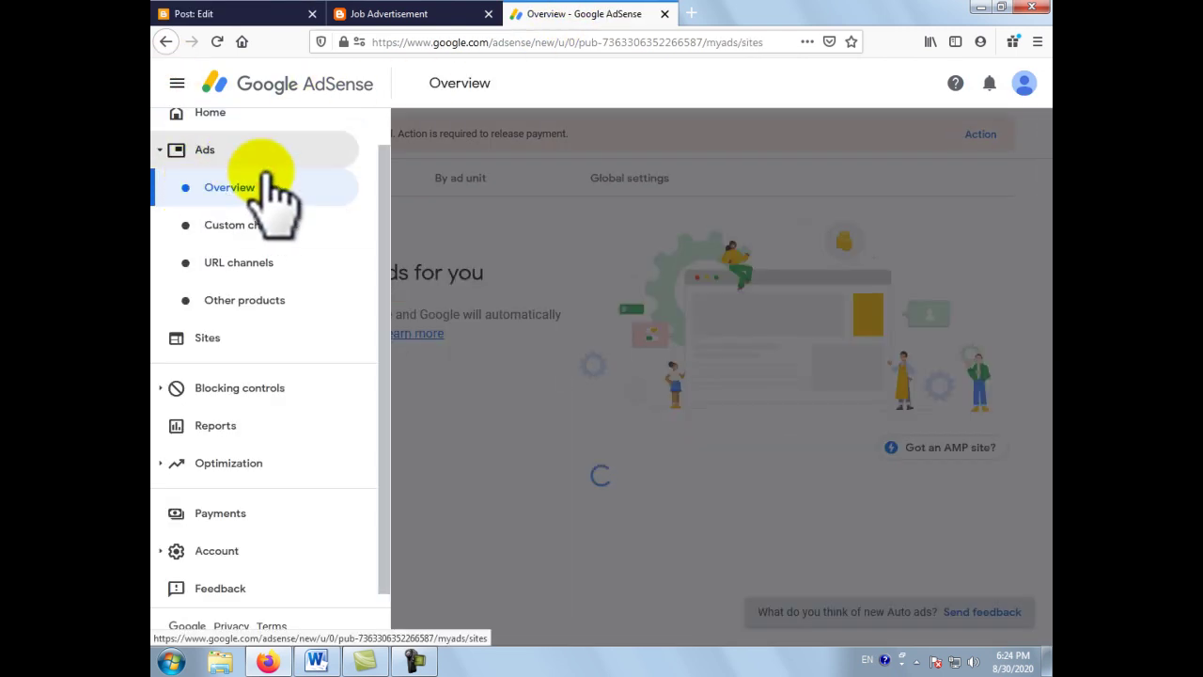
pyautogui.click(492, 409)
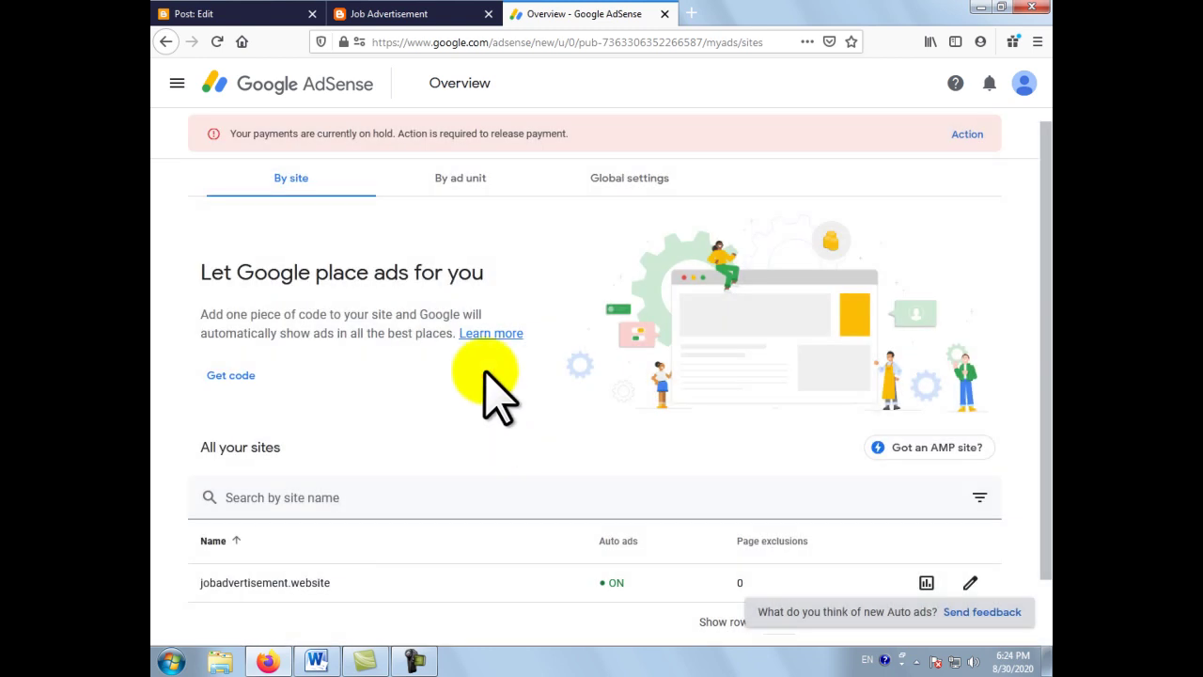
pyautogui.click(461, 178)
# - Create an in-article ad unit named "In- Article Ad" with the default style and copy its code snippet
pyautogui.scroll(-4, 564, 410)
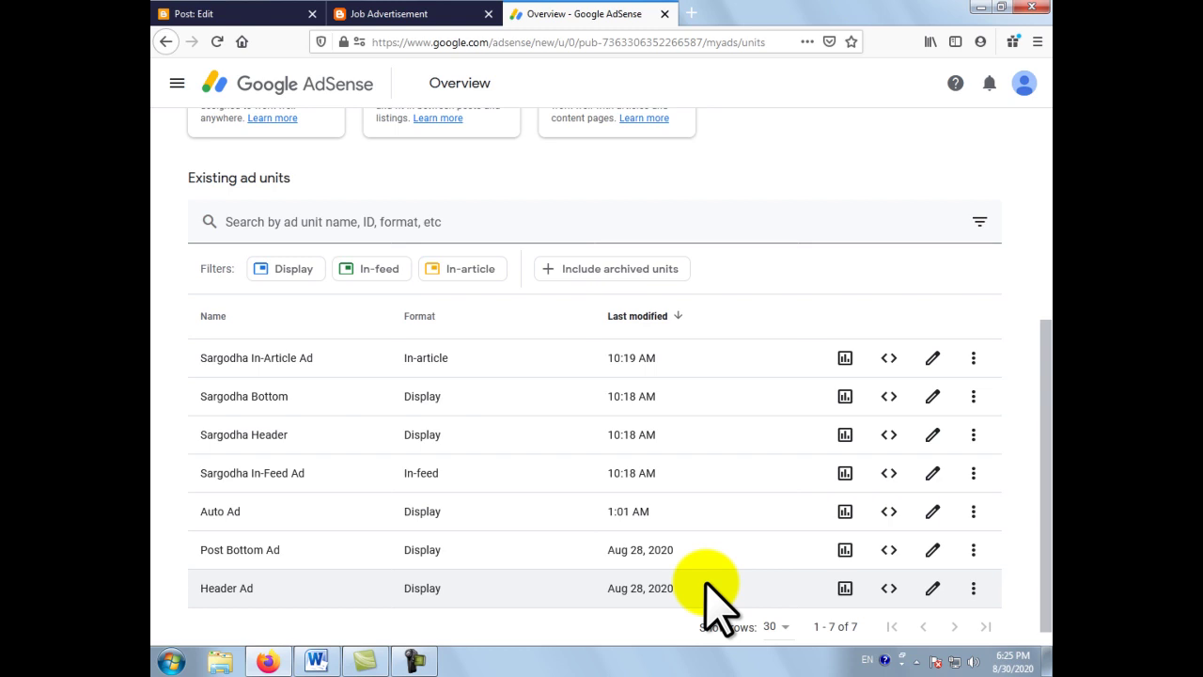
pyautogui.scroll(5, 712, 586)
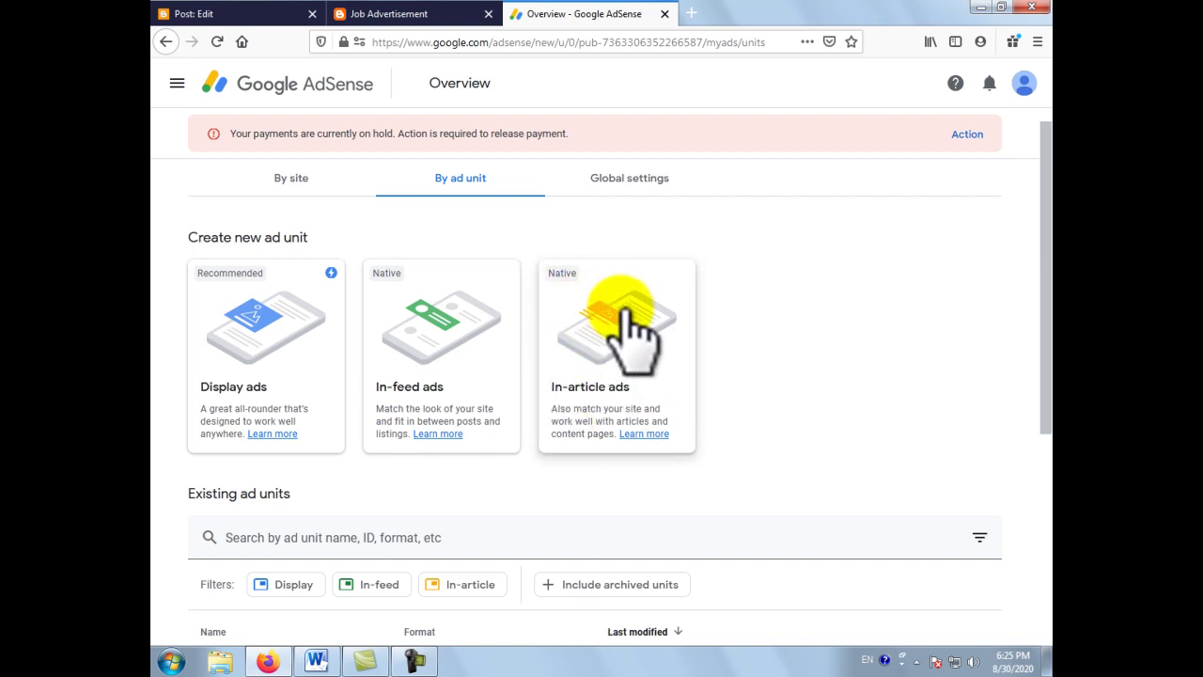
pyautogui.scroll(-3, 623, 331)
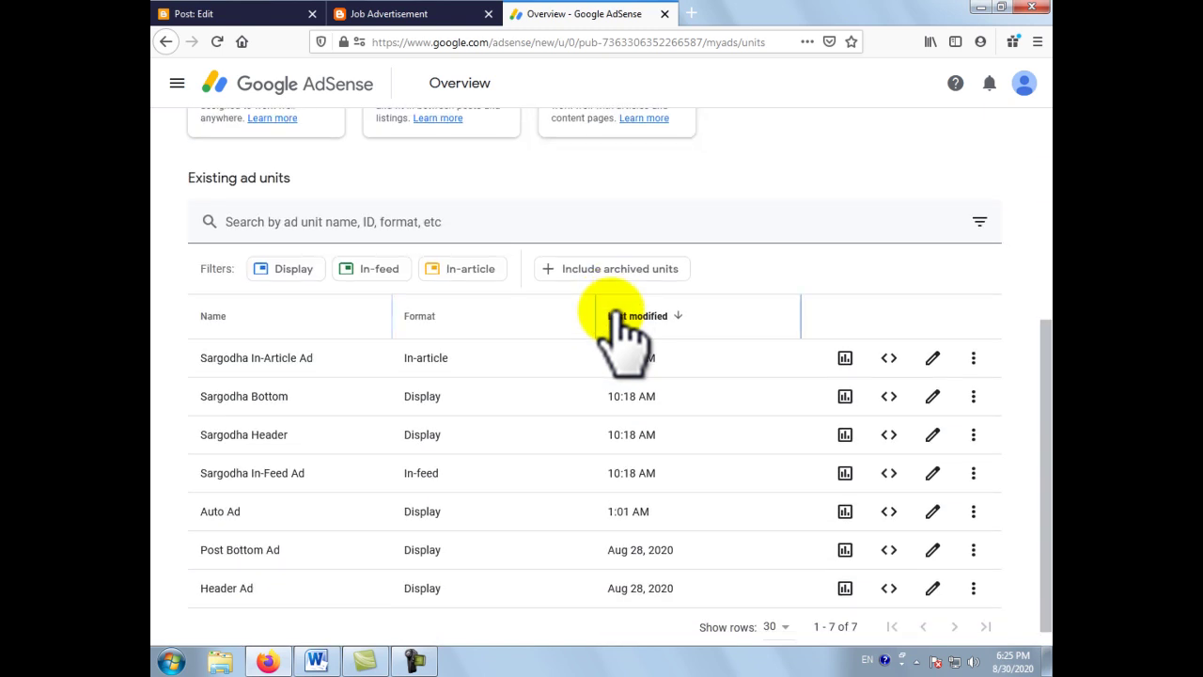
pyautogui.scroll(3, 624, 331)
pyautogui.click(605, 323)
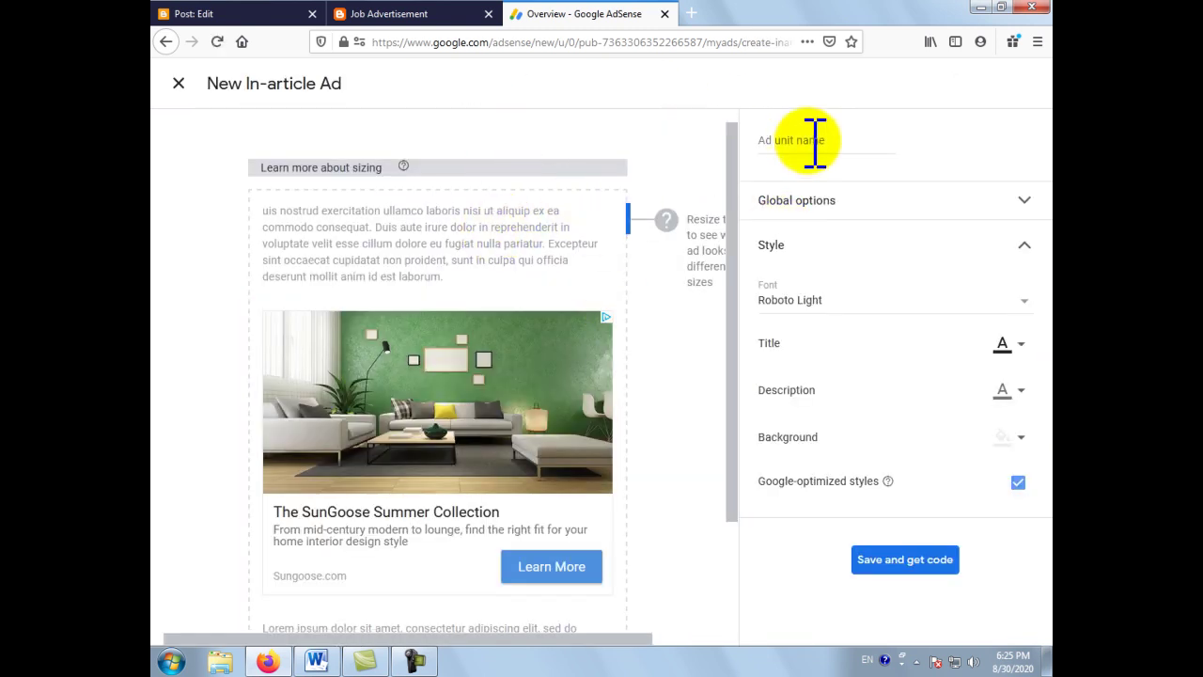
pyautogui.click(769, 143)
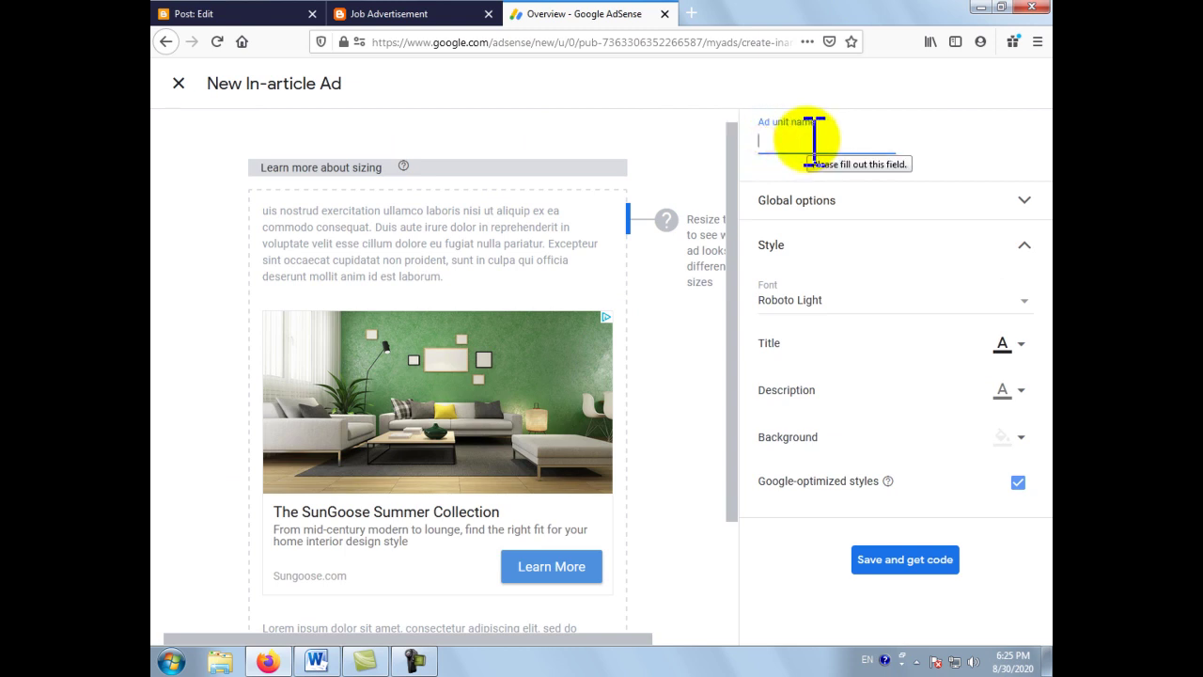
pyautogui.click(807, 140)
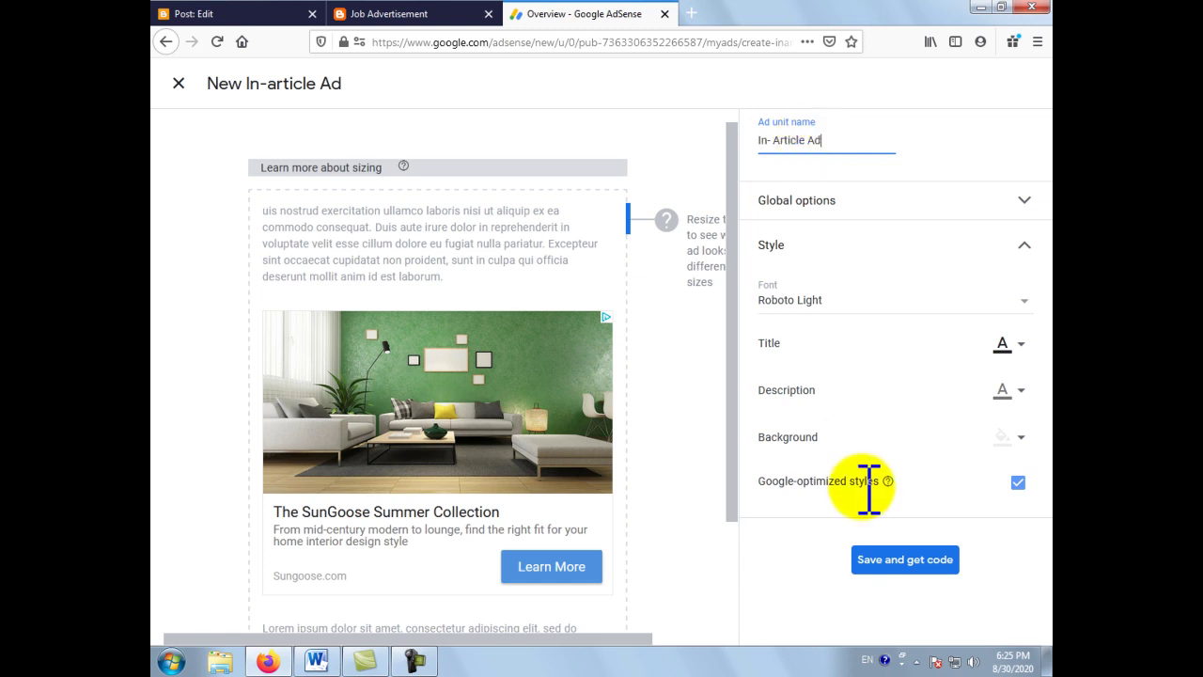
pyautogui.click(913, 560)
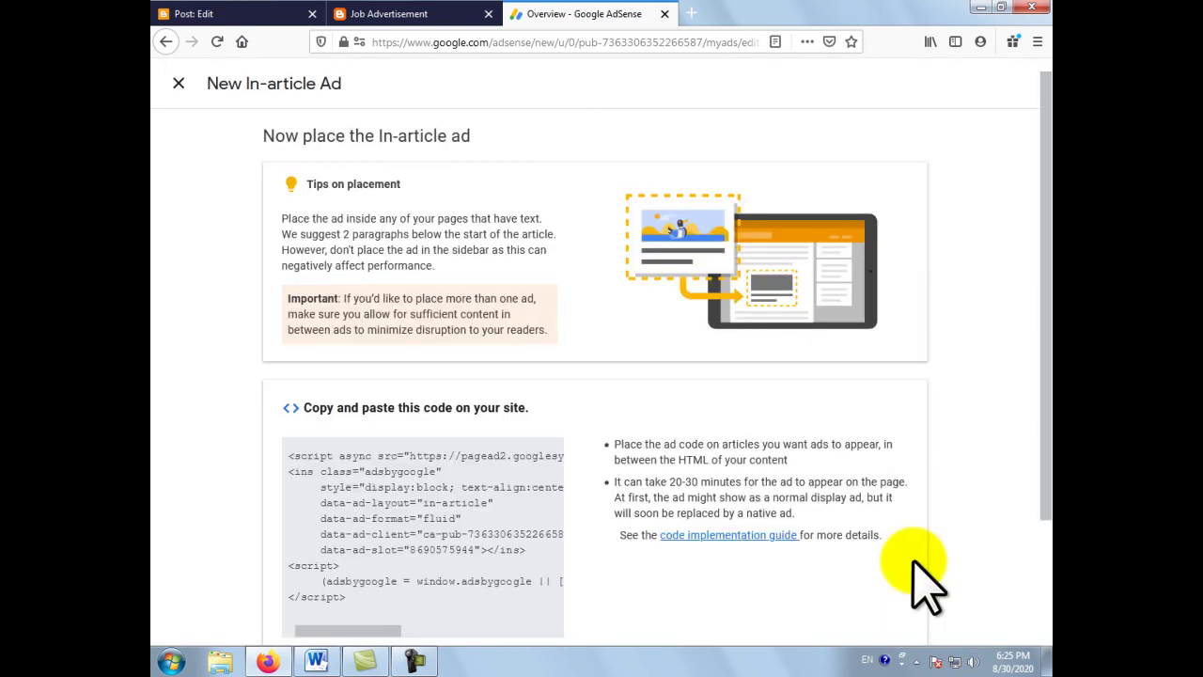
pyautogui.scroll(-3, 432, 390)
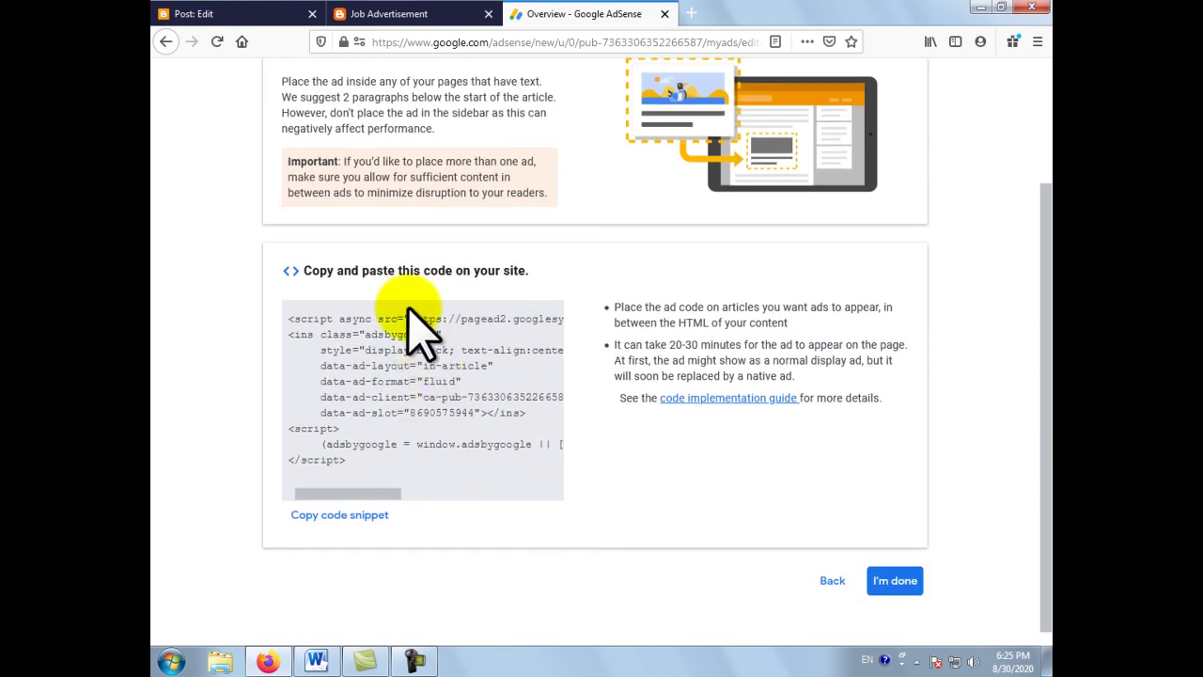
pyautogui.click(336, 514)
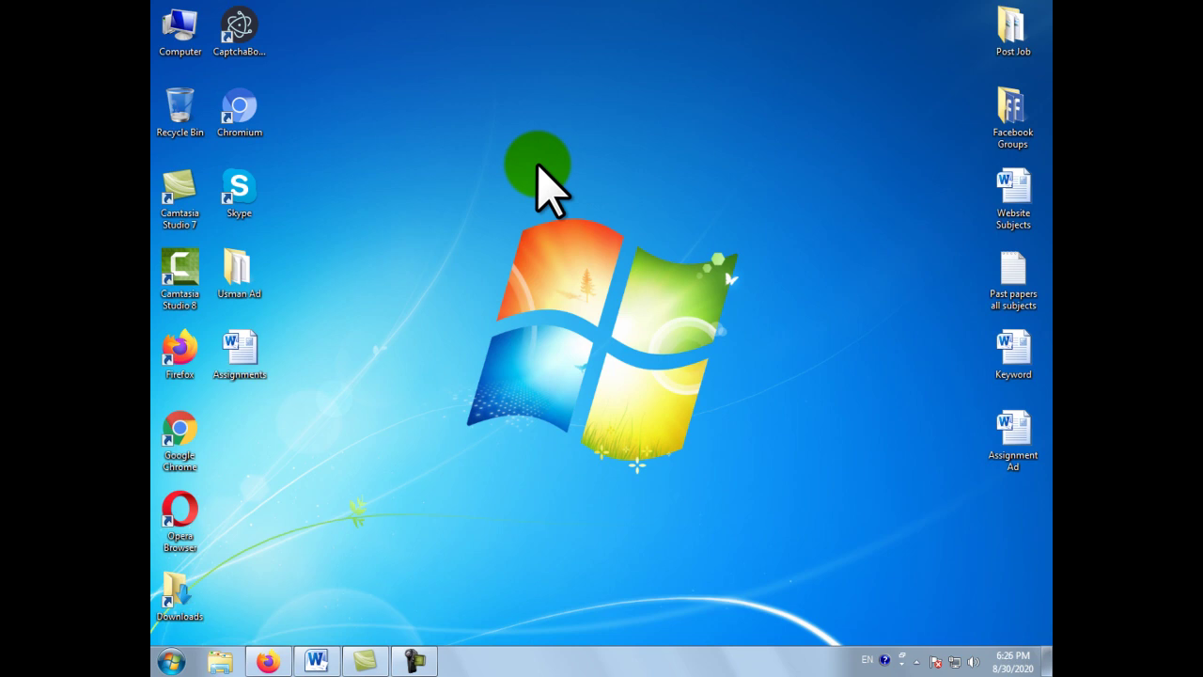
# - Create a new text document on the desktop named "Article Ad"
pyautogui.rightClick(511, 112)
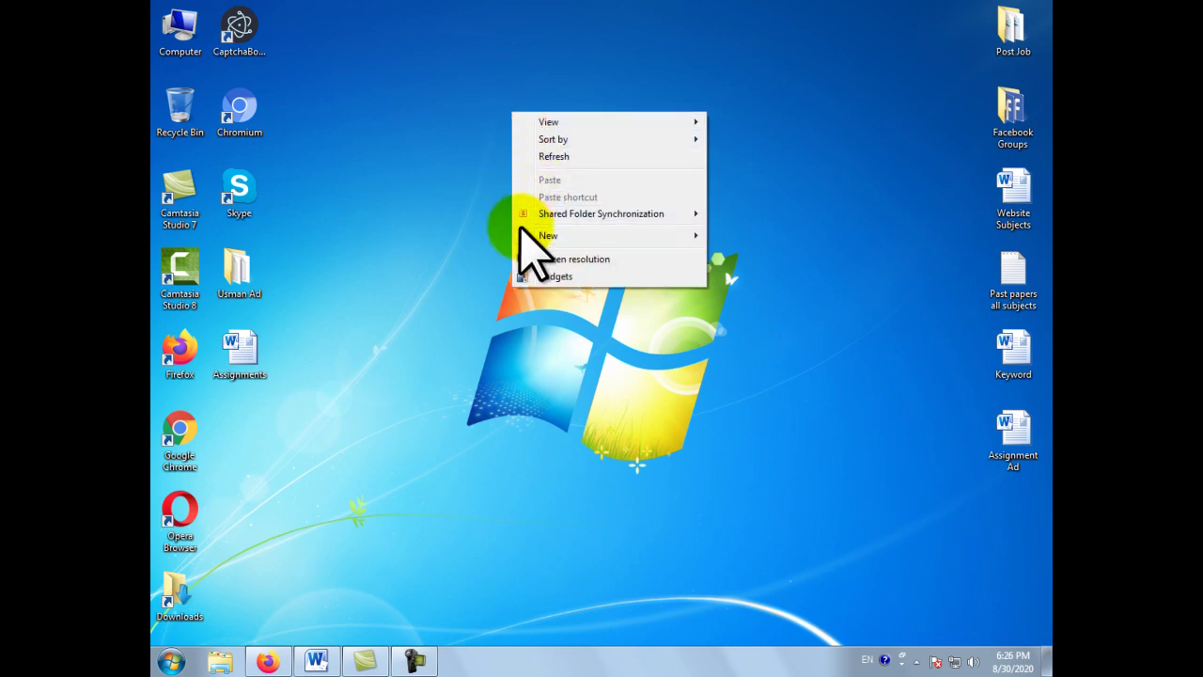
pyautogui.moveTo(552, 237)
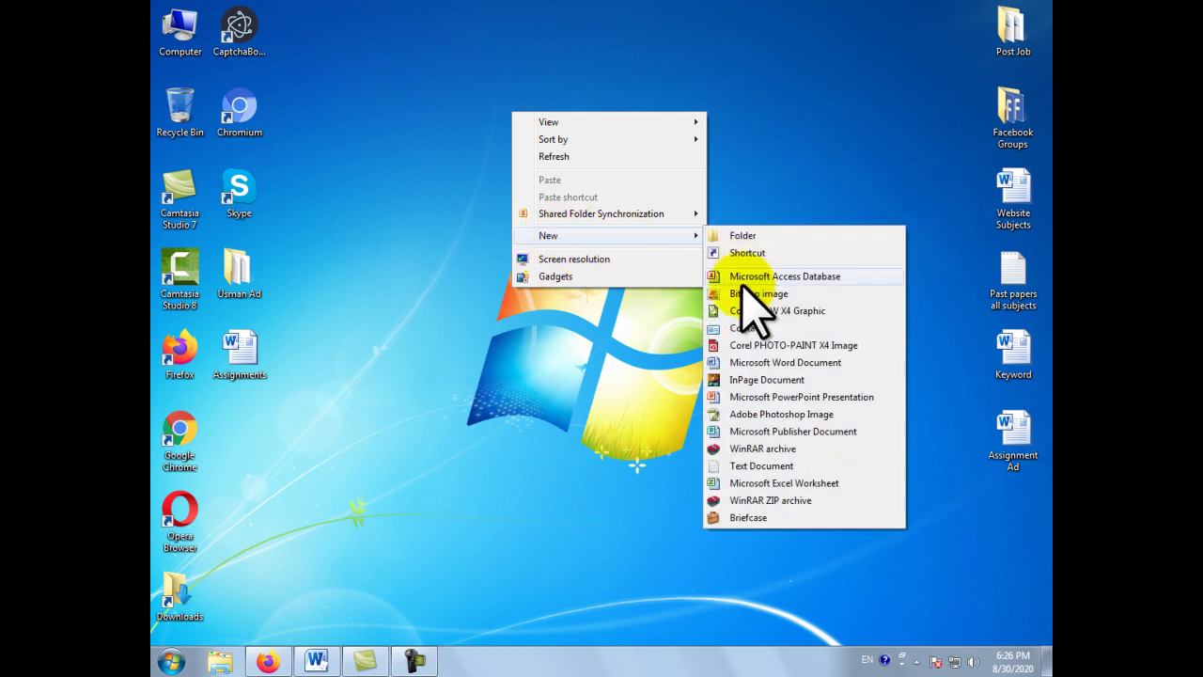
pyautogui.click(769, 466)
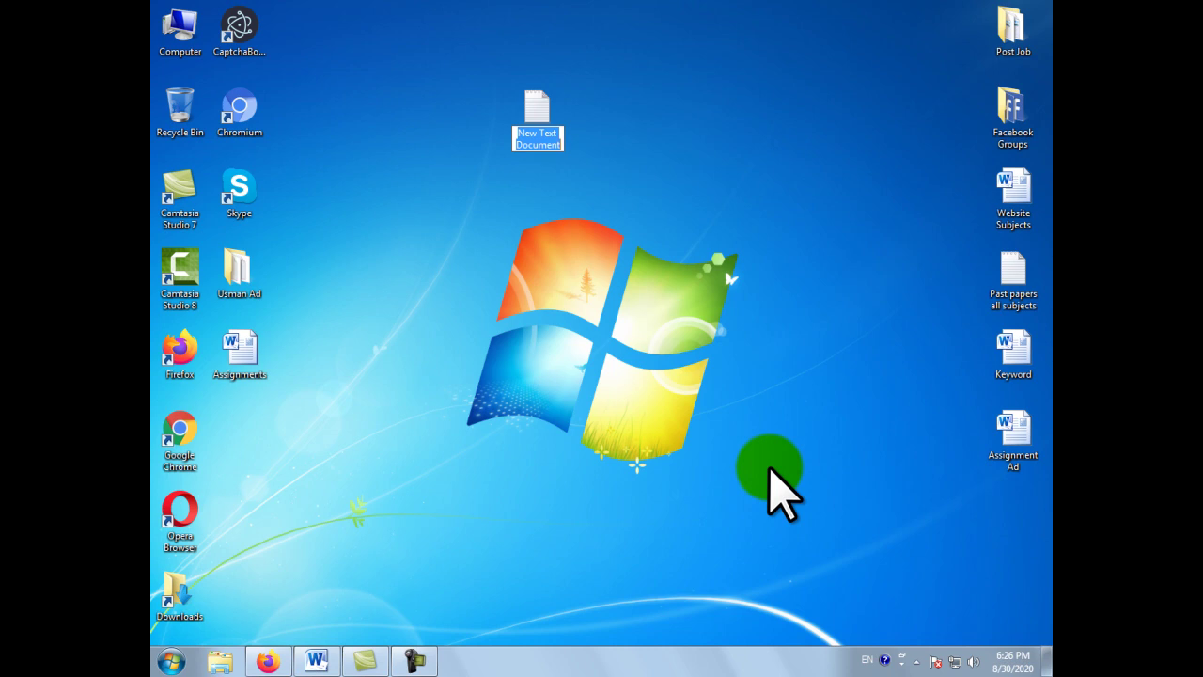
pyautogui.write('A')
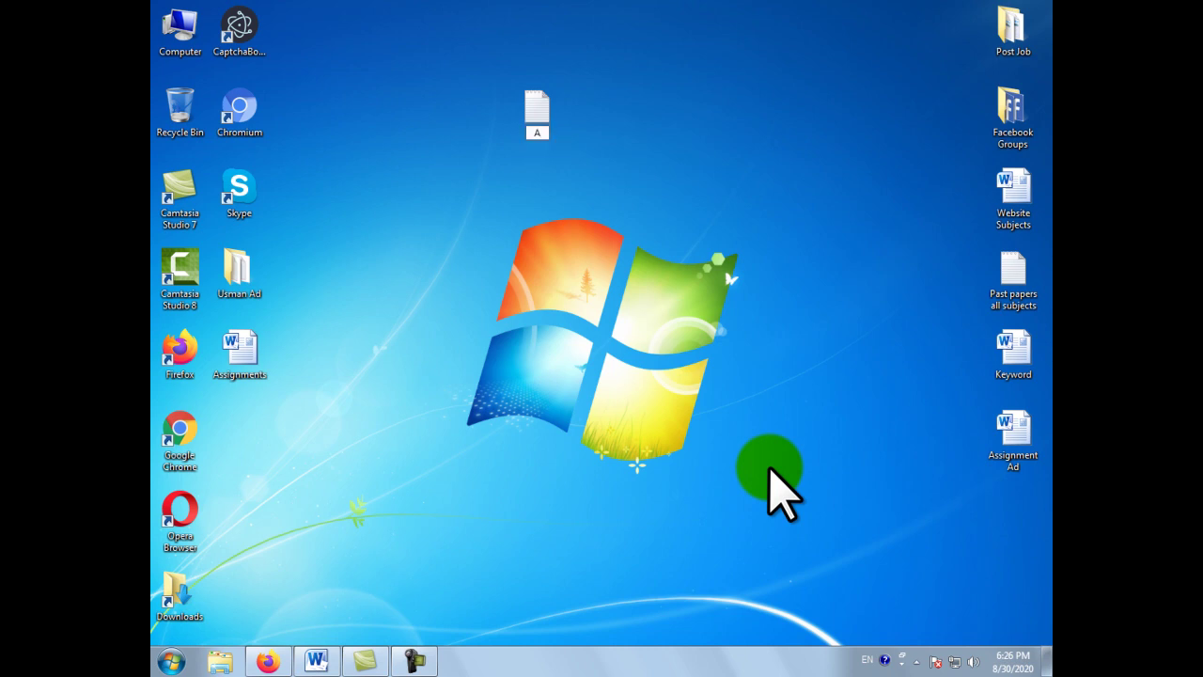
pyautogui.write('rticle Ad')
pyautogui.press('Return')
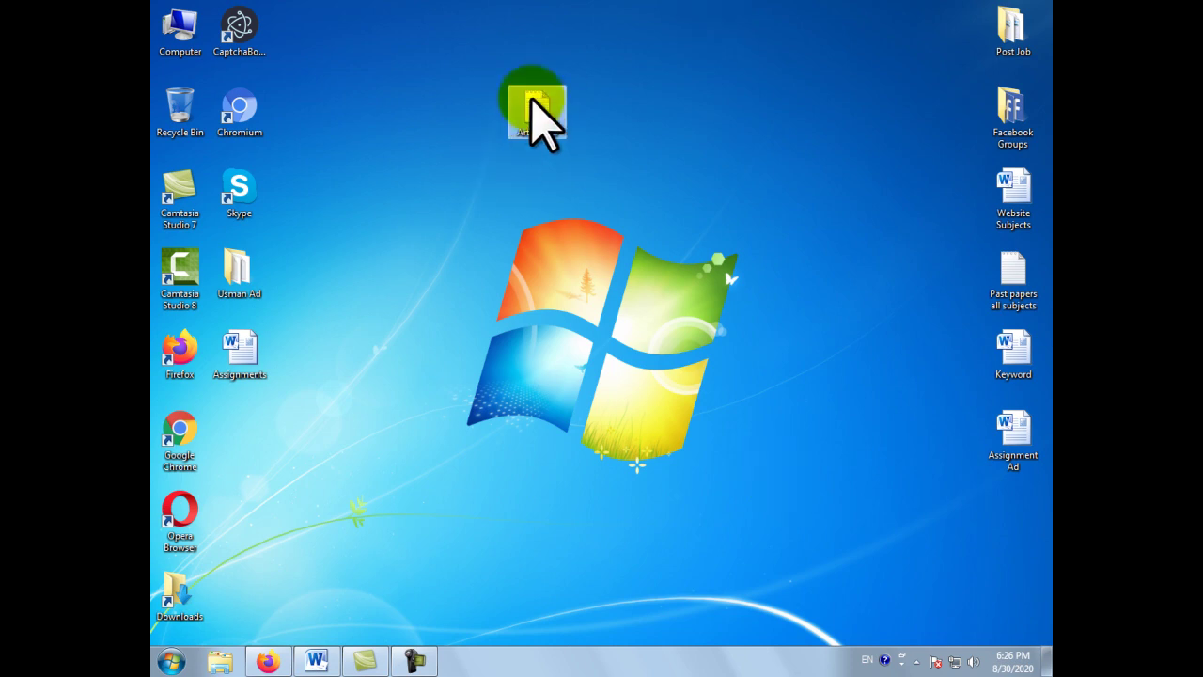
# - Paste the copied ad code into the "Article Ad" text document, save it, and move the file to the desktop's upper edge
pyautogui.doubleClick(551, 131)
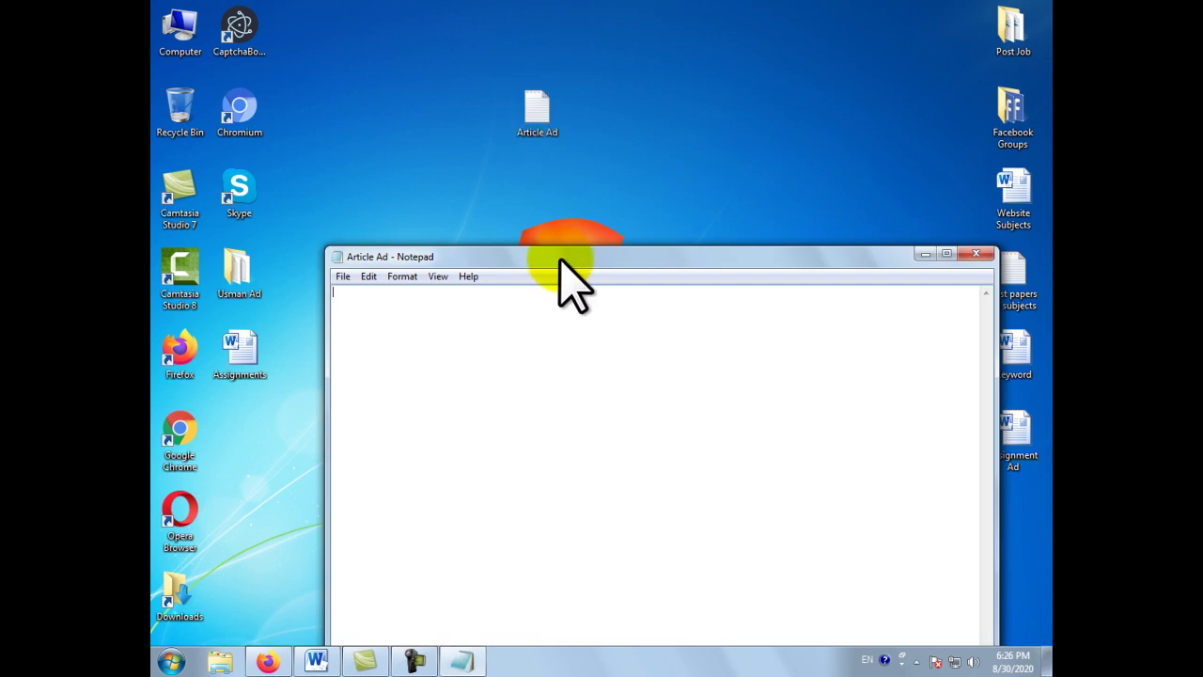
pyautogui.hotkey('ctrl', 'v')
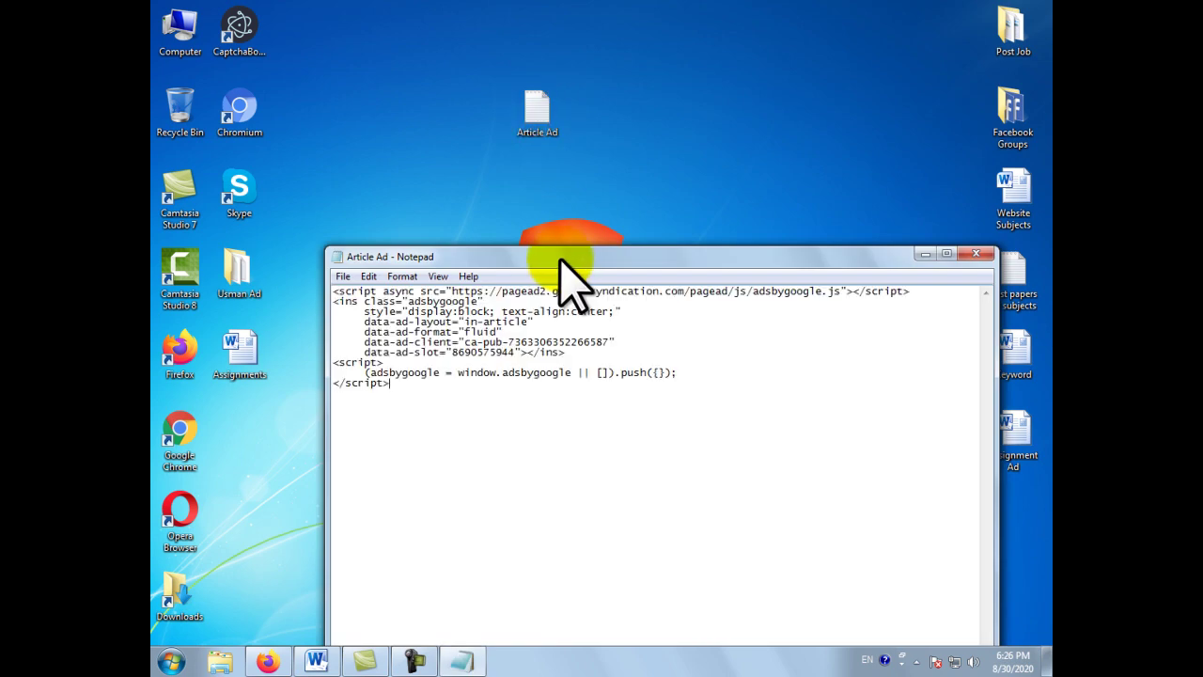
pyautogui.click(976, 254)
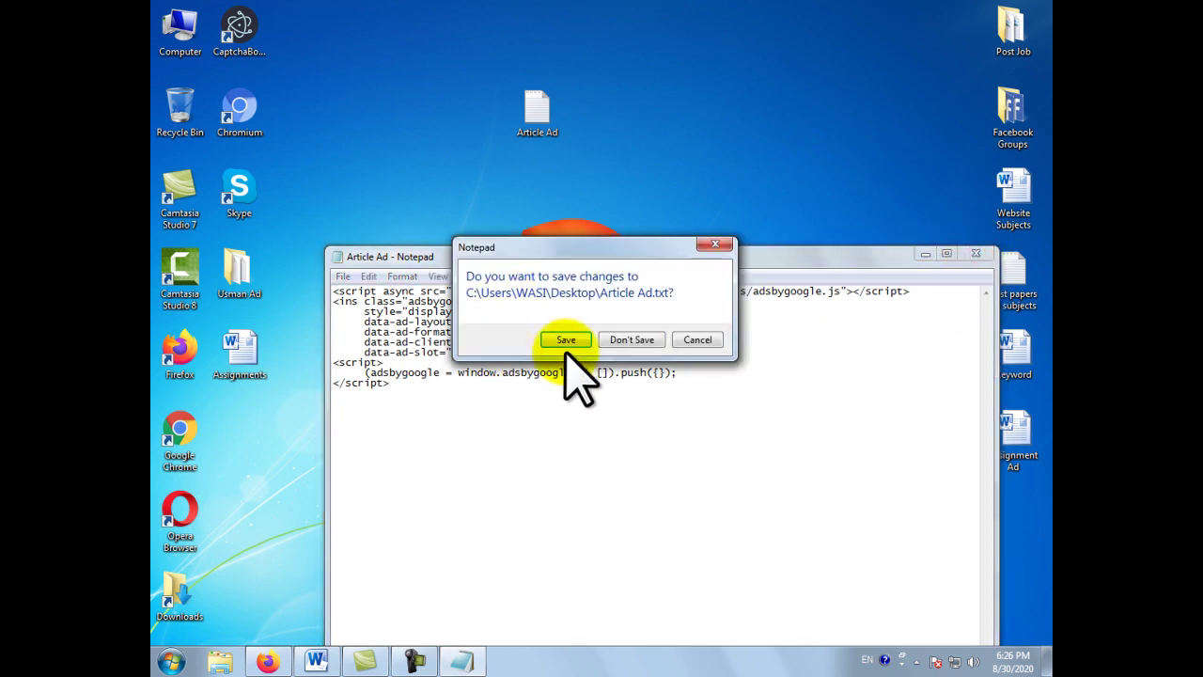
pyautogui.moveTo(543, 243); pyautogui.dragTo(633, 277)
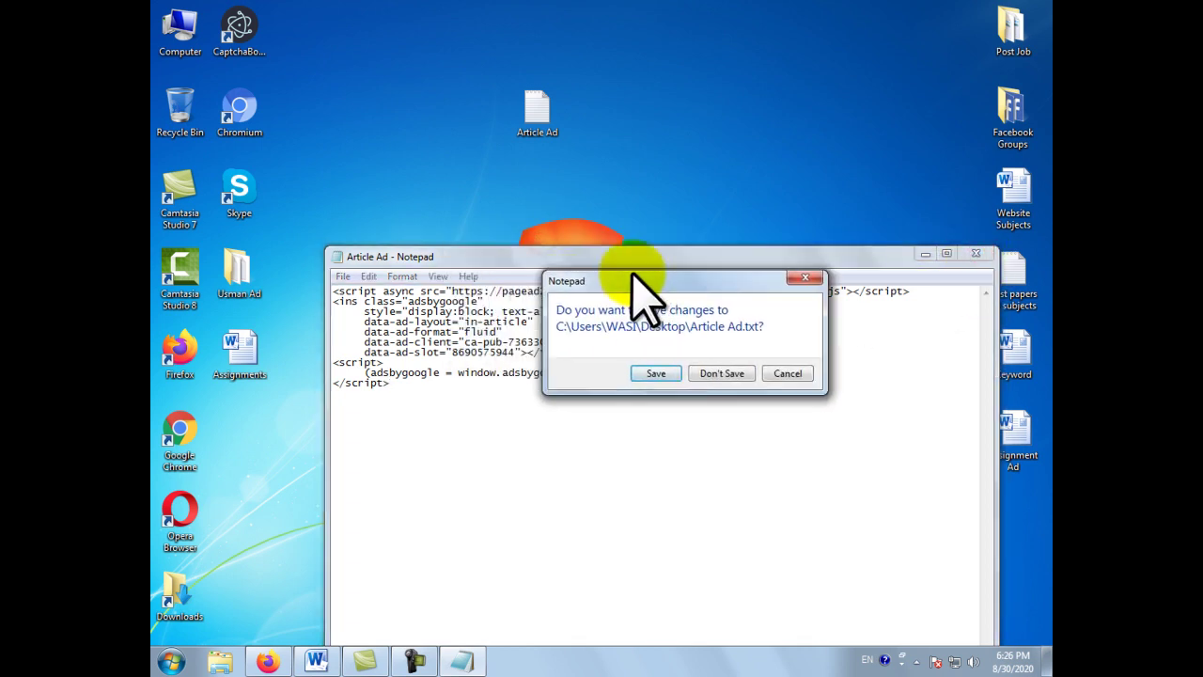
pyautogui.click(655, 373)
pyautogui.moveTo(519, 115); pyautogui.dragTo(543, 75)
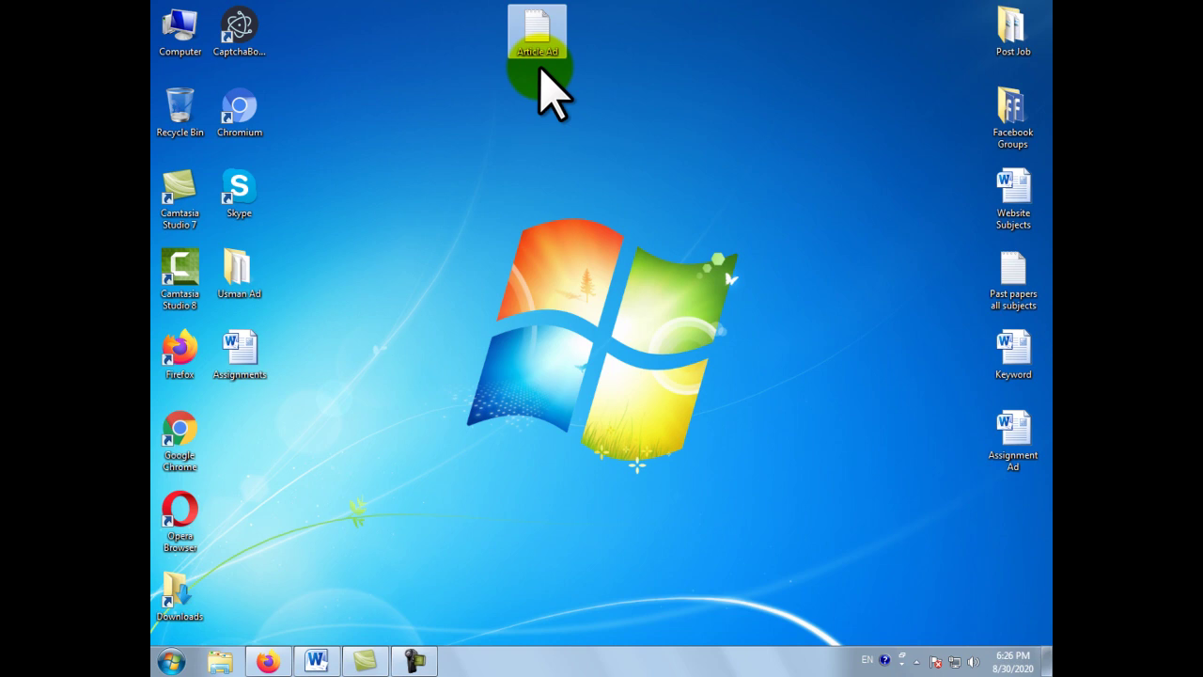
# - Return to AdSense, finish the in-article ad unit setup, and check the list of existing ad units
pyautogui.click(264, 658)
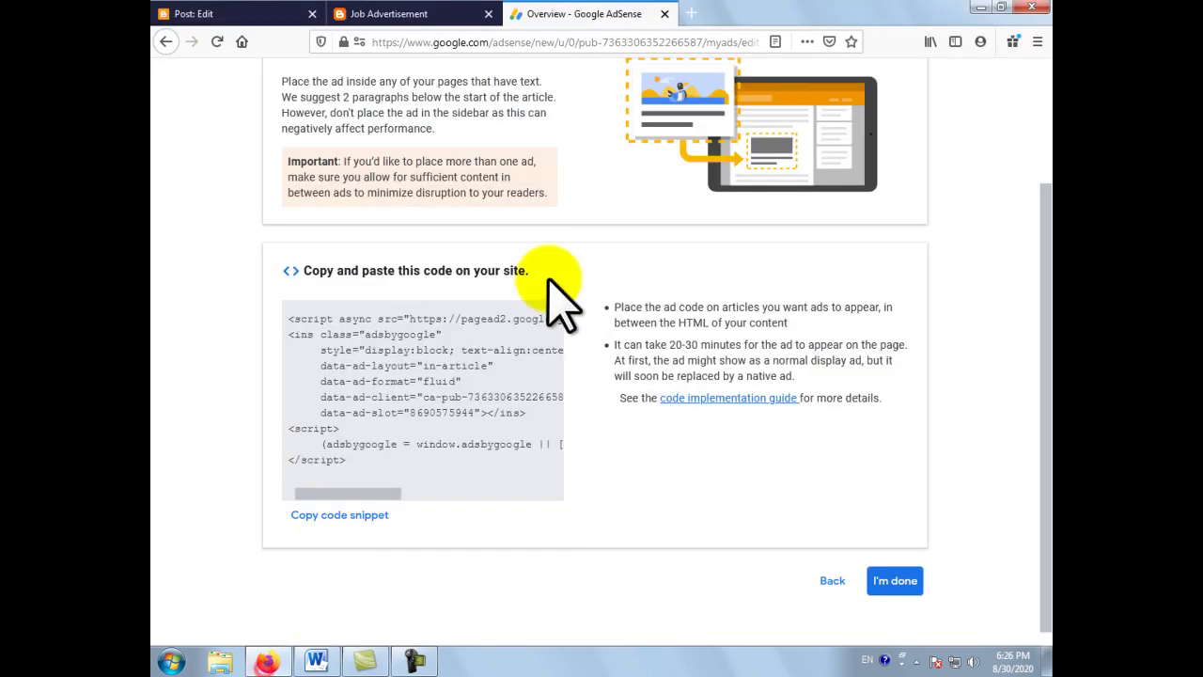
pyautogui.click(893, 581)
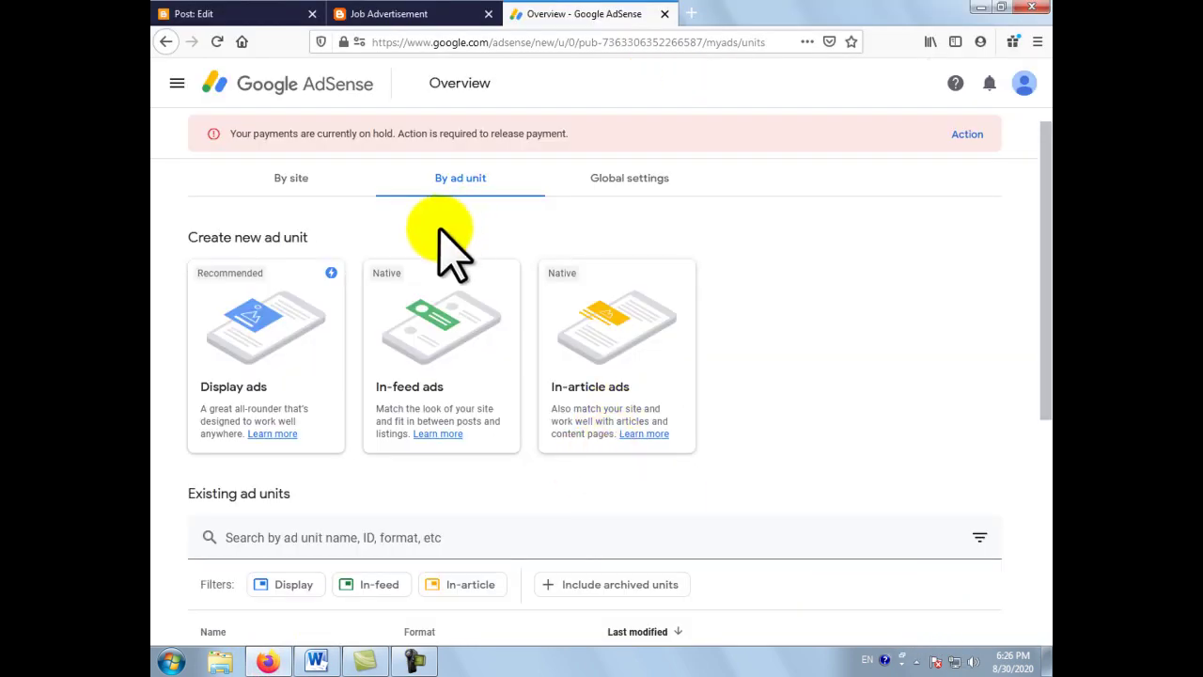
pyautogui.scroll(-3, 443, 255)
pyautogui.scroll(-4, 430, 344)
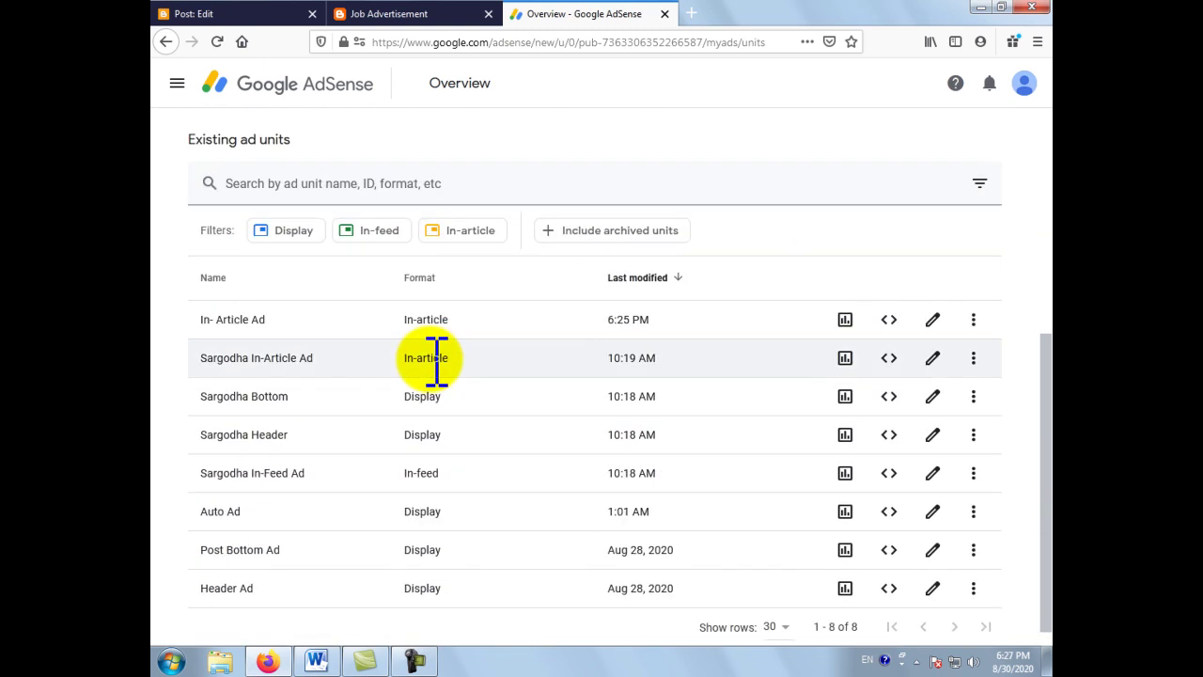
pyautogui.scroll(7, 435, 362)
# - Start a new in-feed ad with a manually created style using the "Title above" layout
pyautogui.click(476, 345)
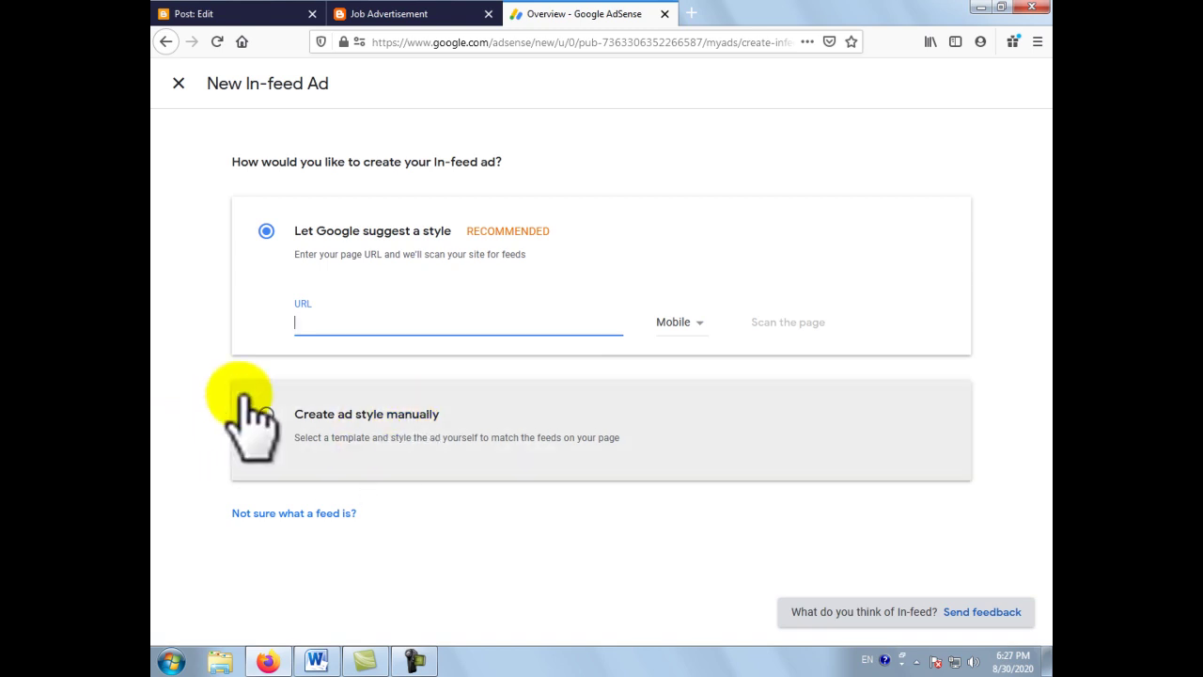
pyautogui.click(266, 415)
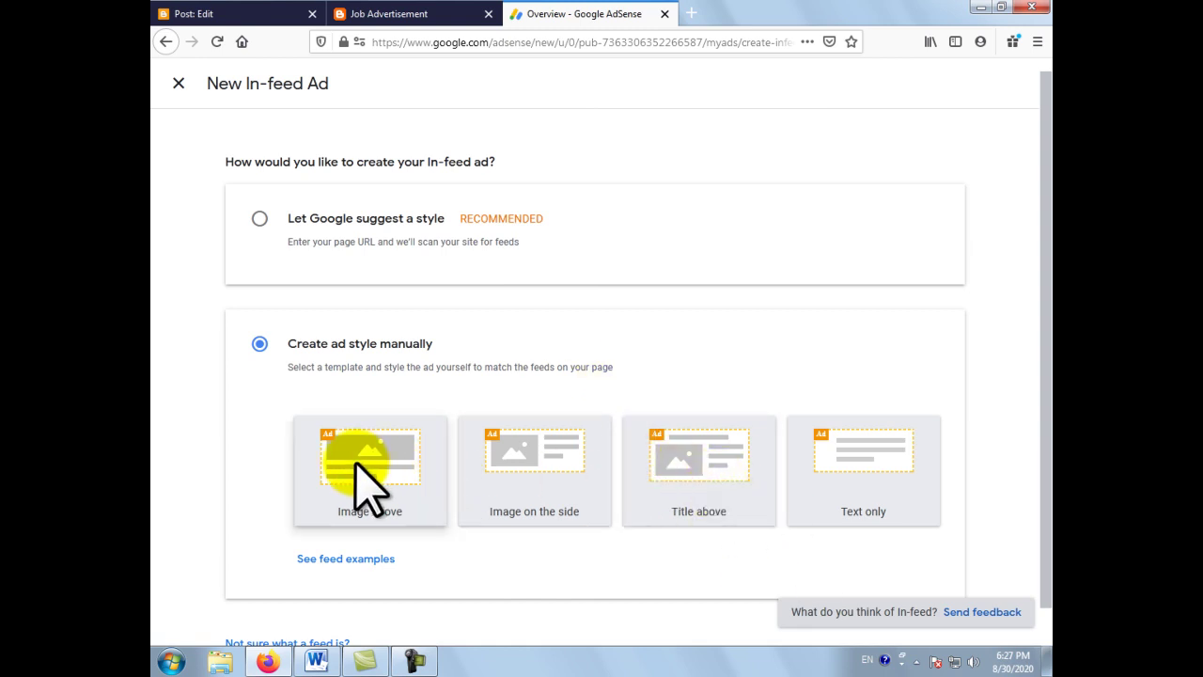
pyautogui.click(696, 467)
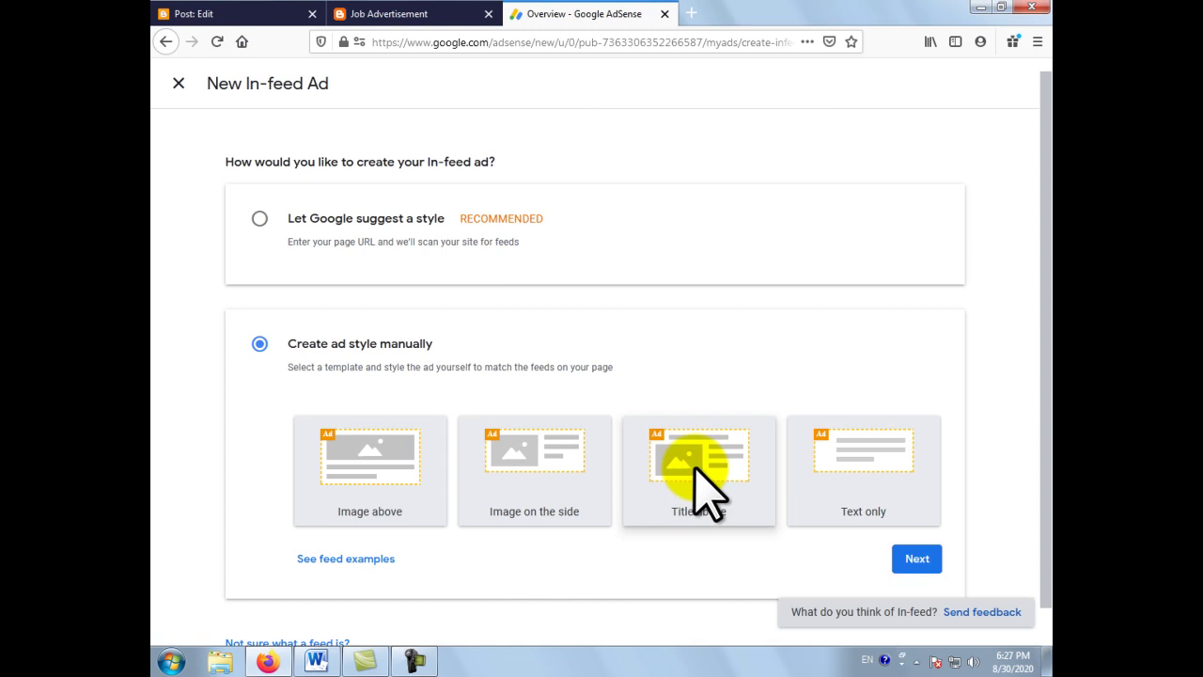
pyautogui.click(916, 558)
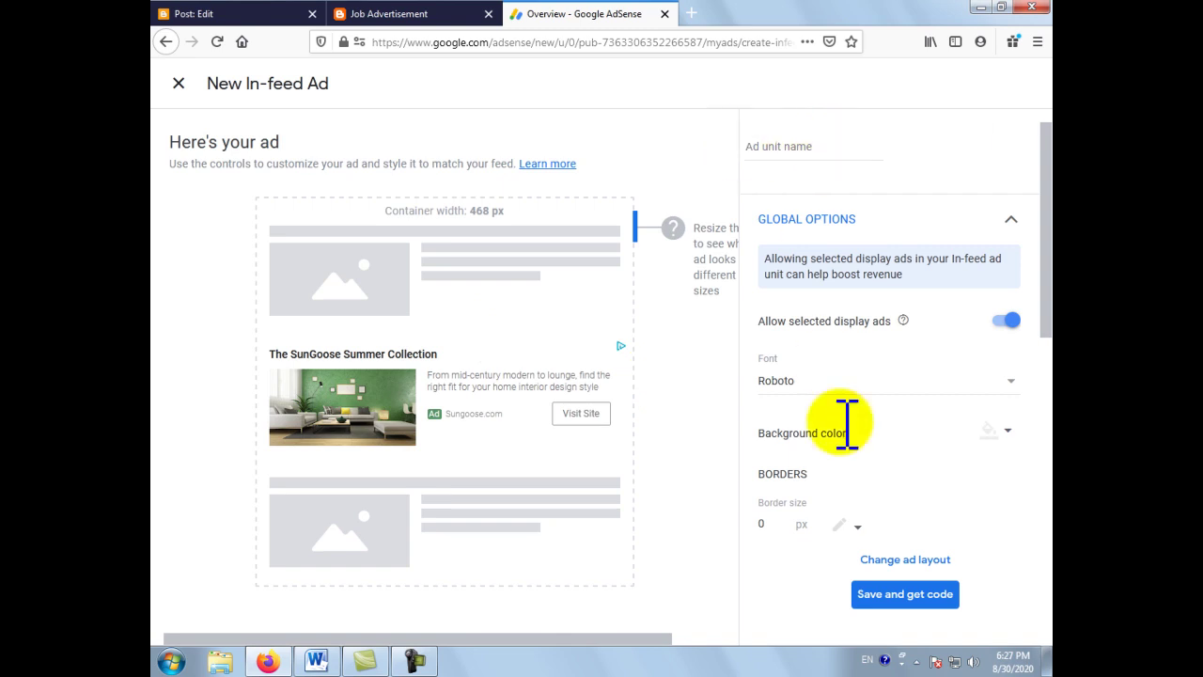
# - Name the in-feed ad unit "In-Feed Ad", save it without style changes, and copy its code snippet
pyautogui.click(782, 145)
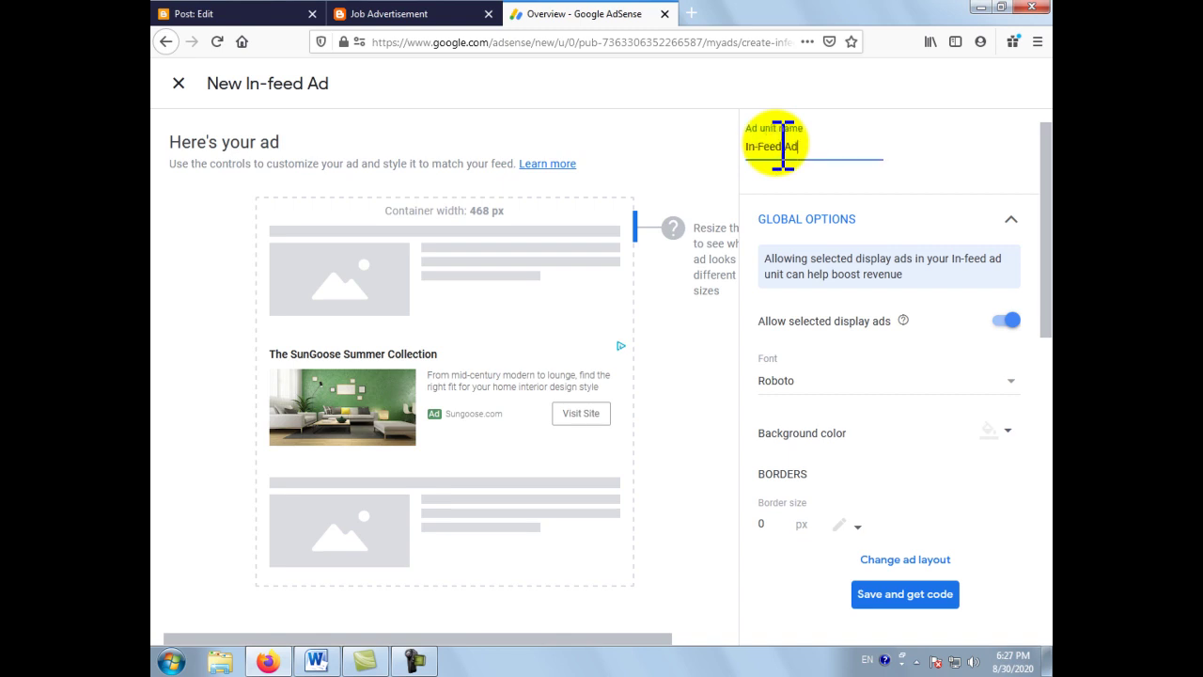
pyautogui.click(920, 594)
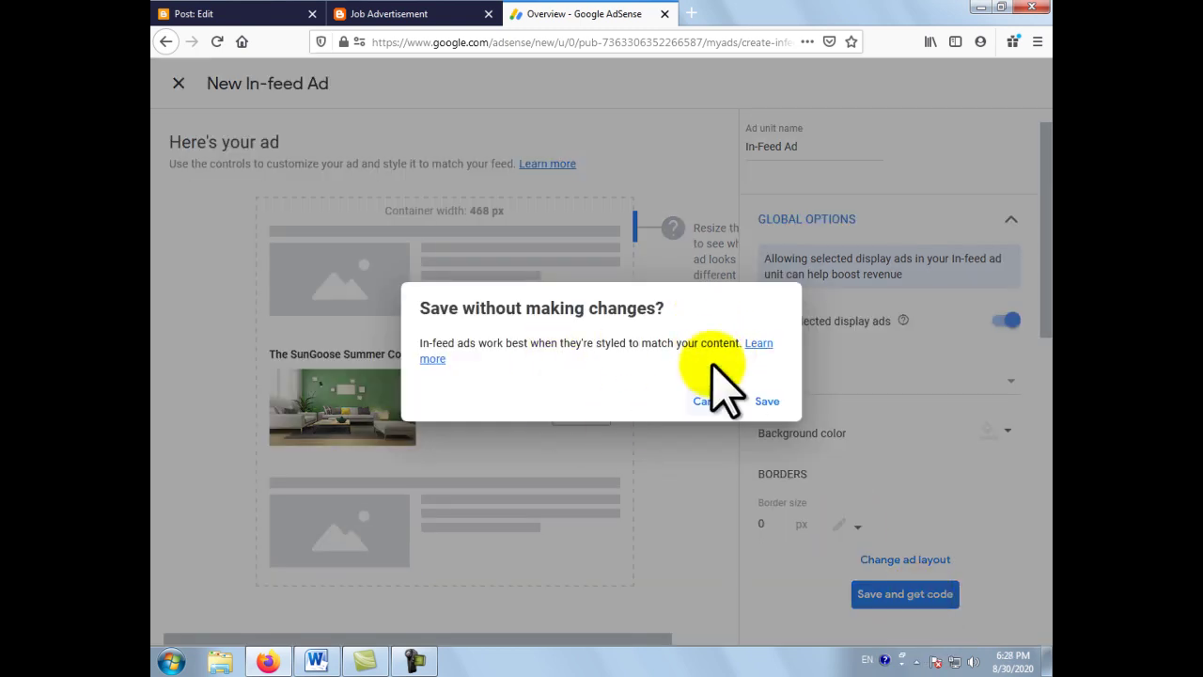
pyautogui.click(767, 402)
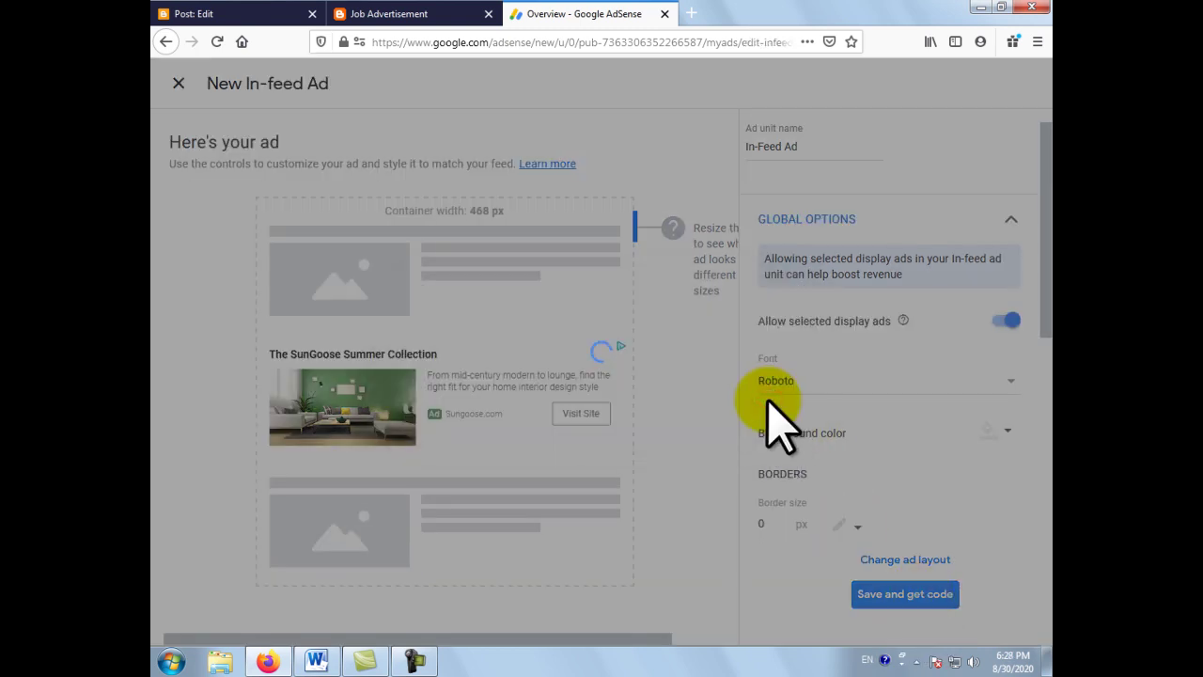
pyautogui.scroll(-3, 484, 303)
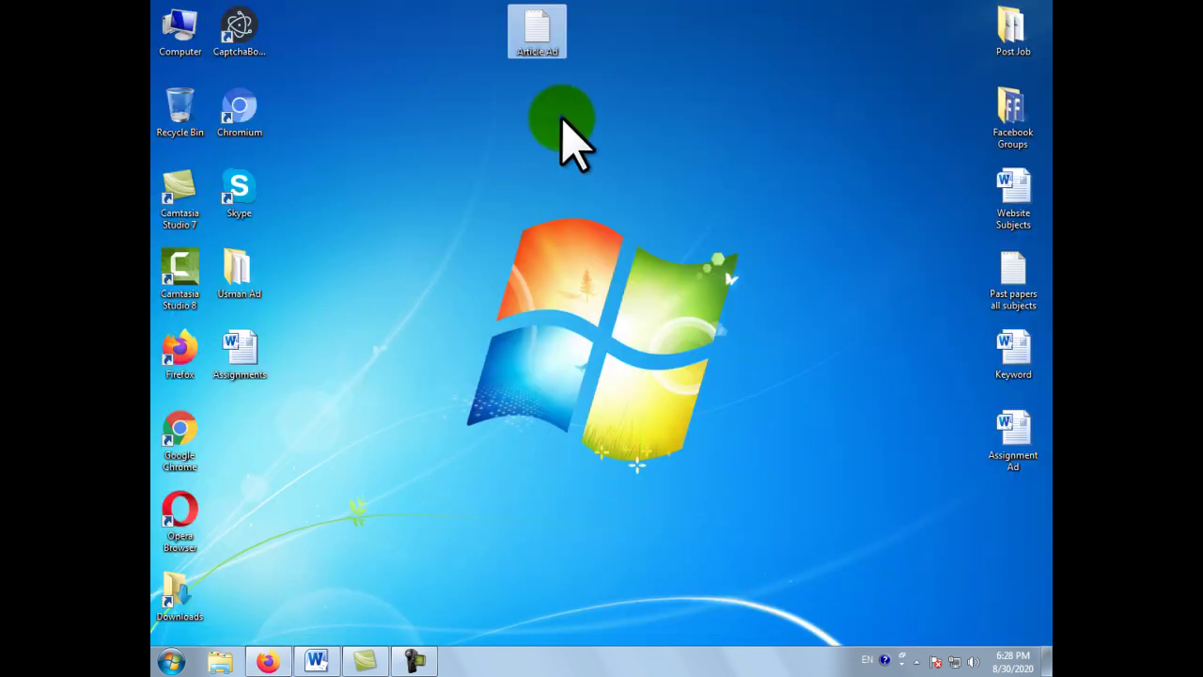
# - Create a new text document on the desktop named "In-Feed Ad"
pyautogui.rightClick(562, 119)
pyautogui.moveTo(596, 267)
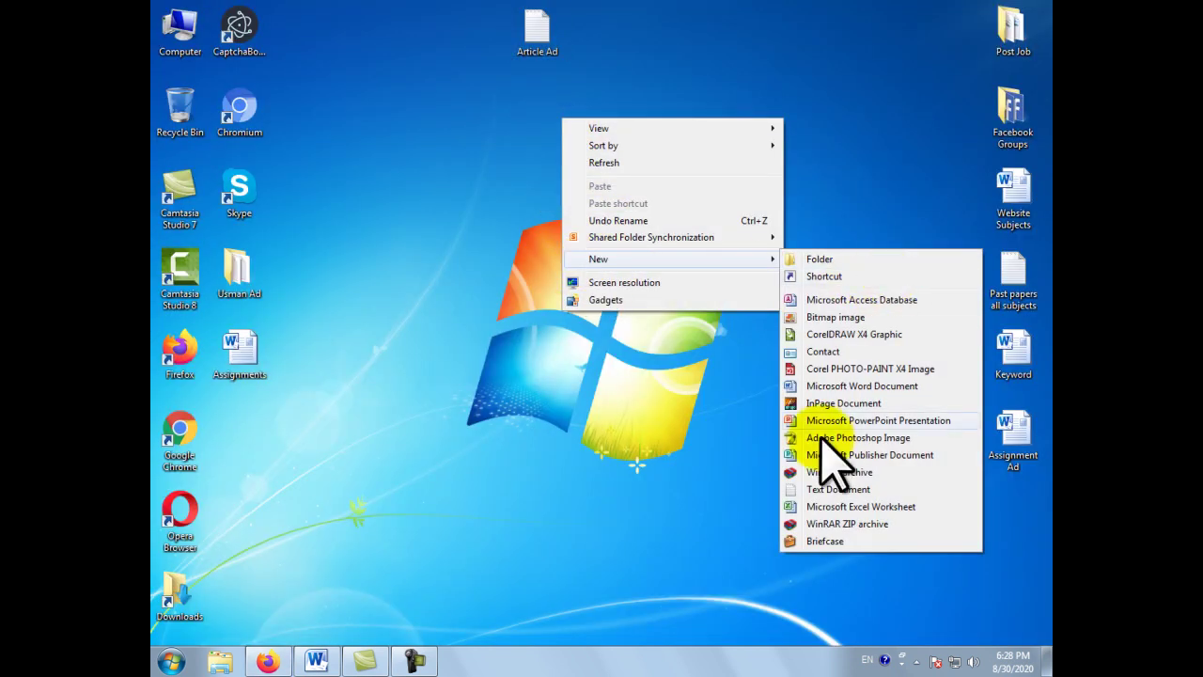
pyautogui.click(832, 490)
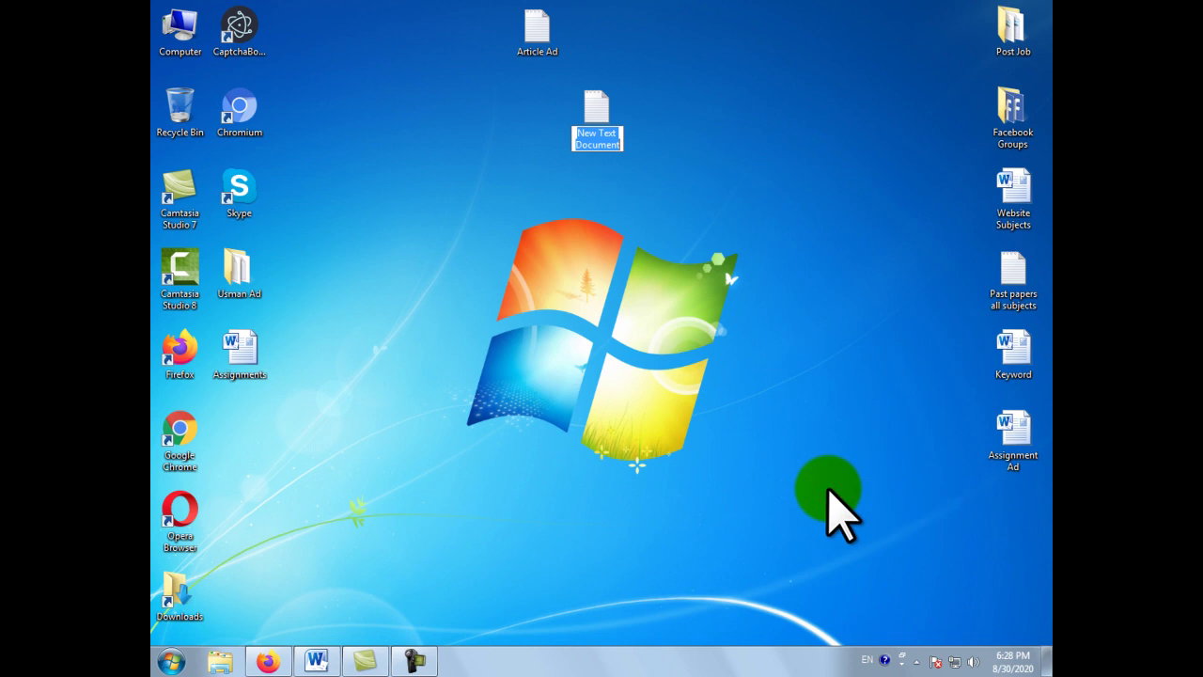
pyautogui.write('In')
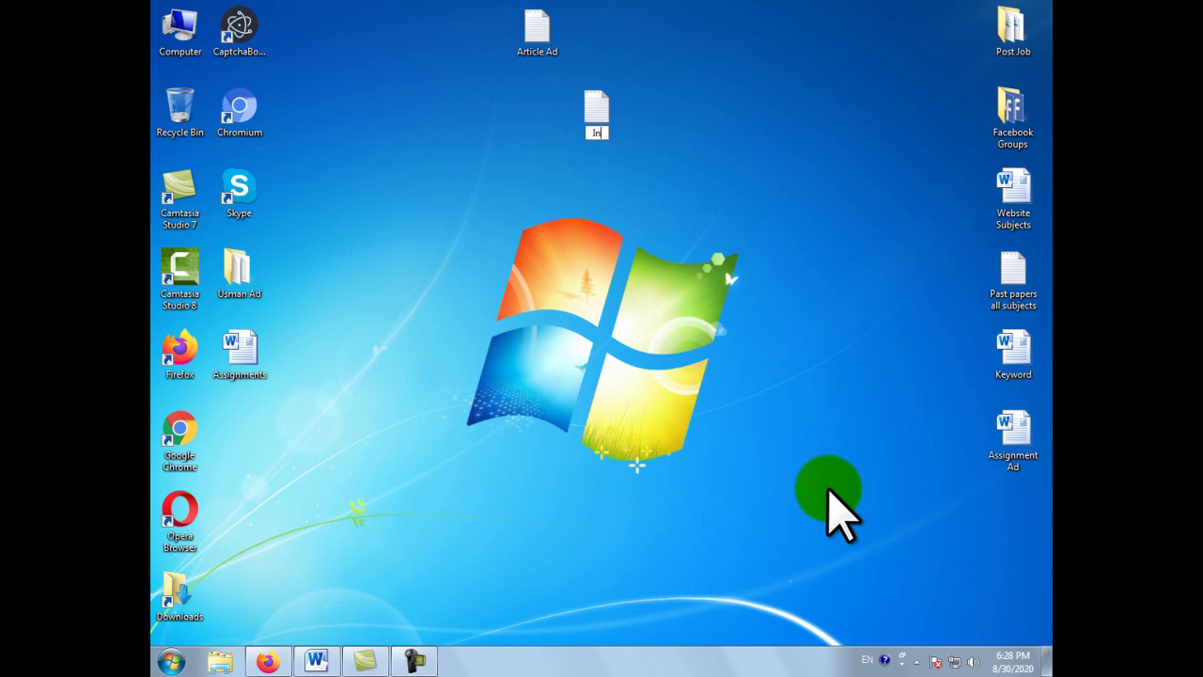
pyautogui.write('-Feed Ad')
pyautogui.press('Return')
# - Paste the in-feed ad code into the "In-Feed Ad" document, save it, and move the file beside "Article Ad"
pyautogui.press('Return')
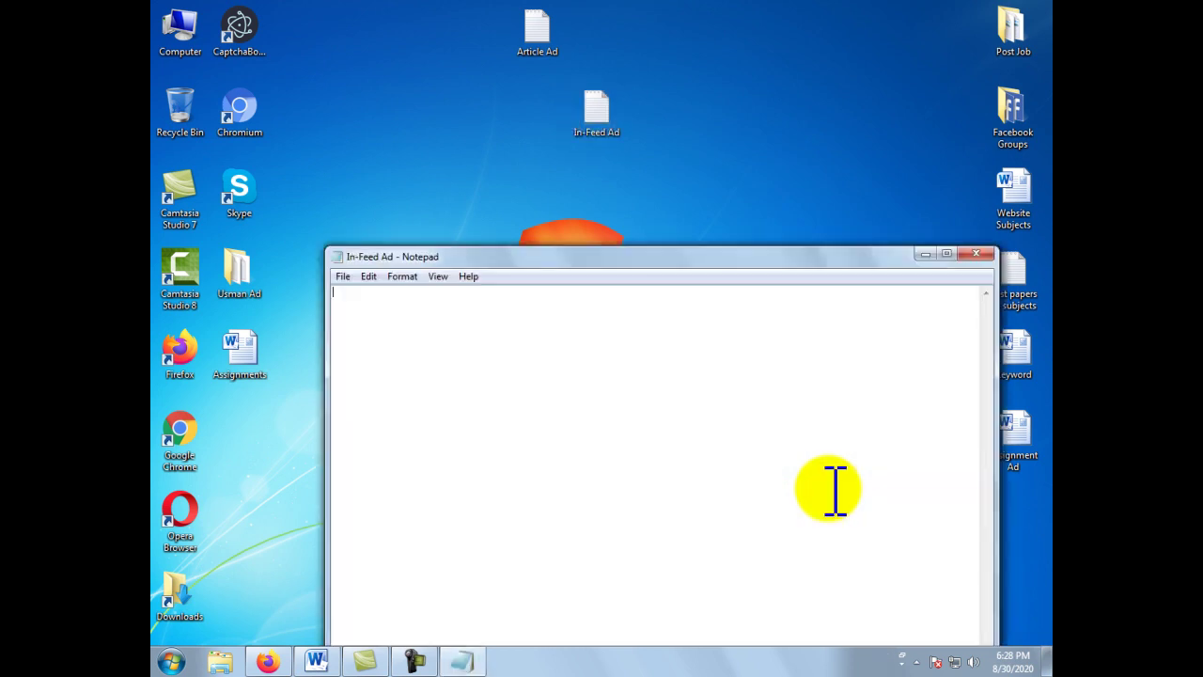
pyautogui.hotkey('ctrl', 'v')
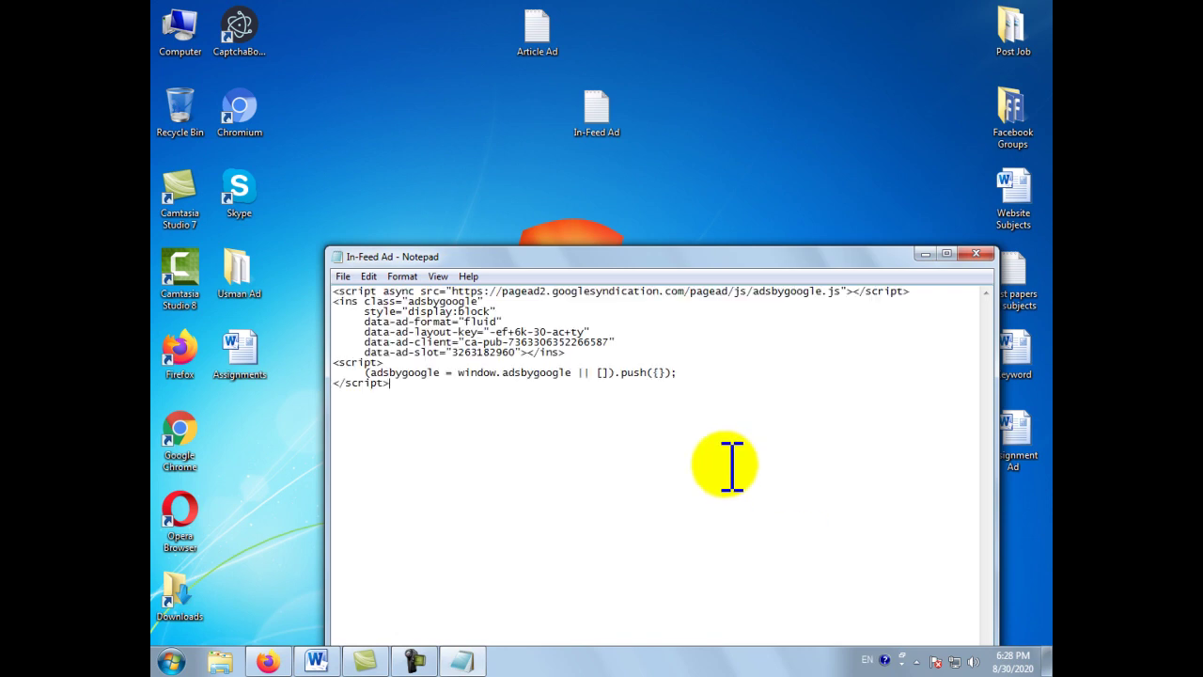
pyautogui.click(975, 253)
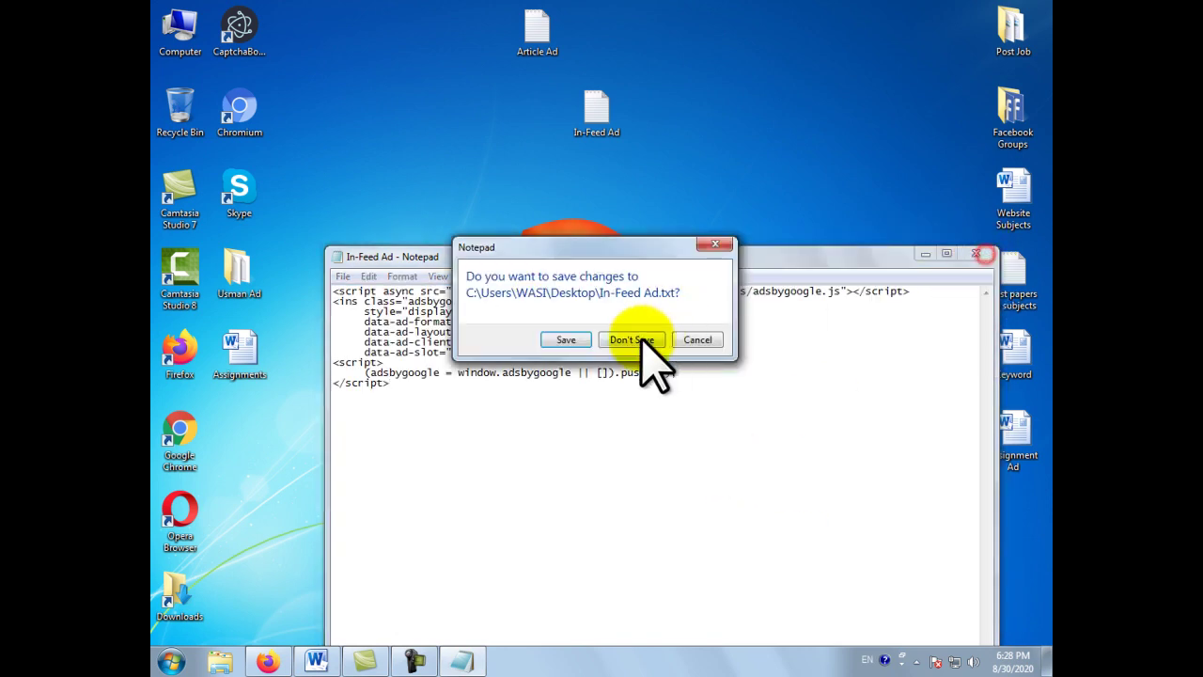
pyautogui.click(566, 339)
pyautogui.moveTo(598, 114); pyautogui.dragTo(604, 39)
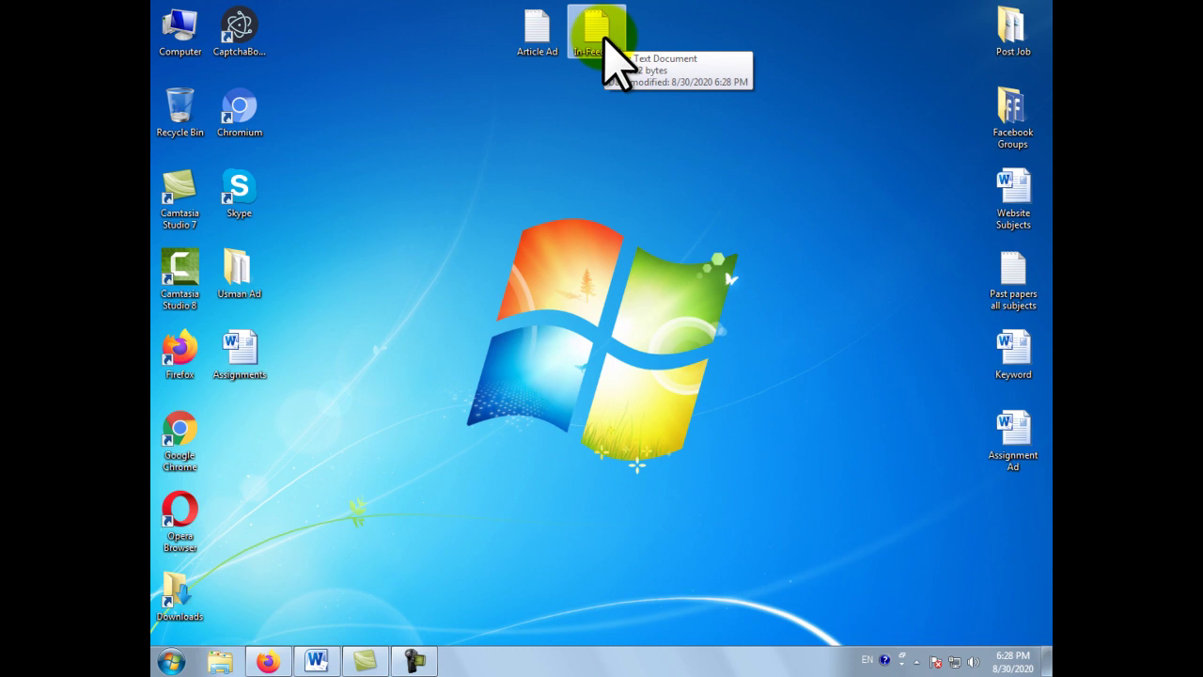
# - Finish the in-feed ad unit setup in AdSense and switch the Blogger post to HTML view
pyautogui.click(268, 659)
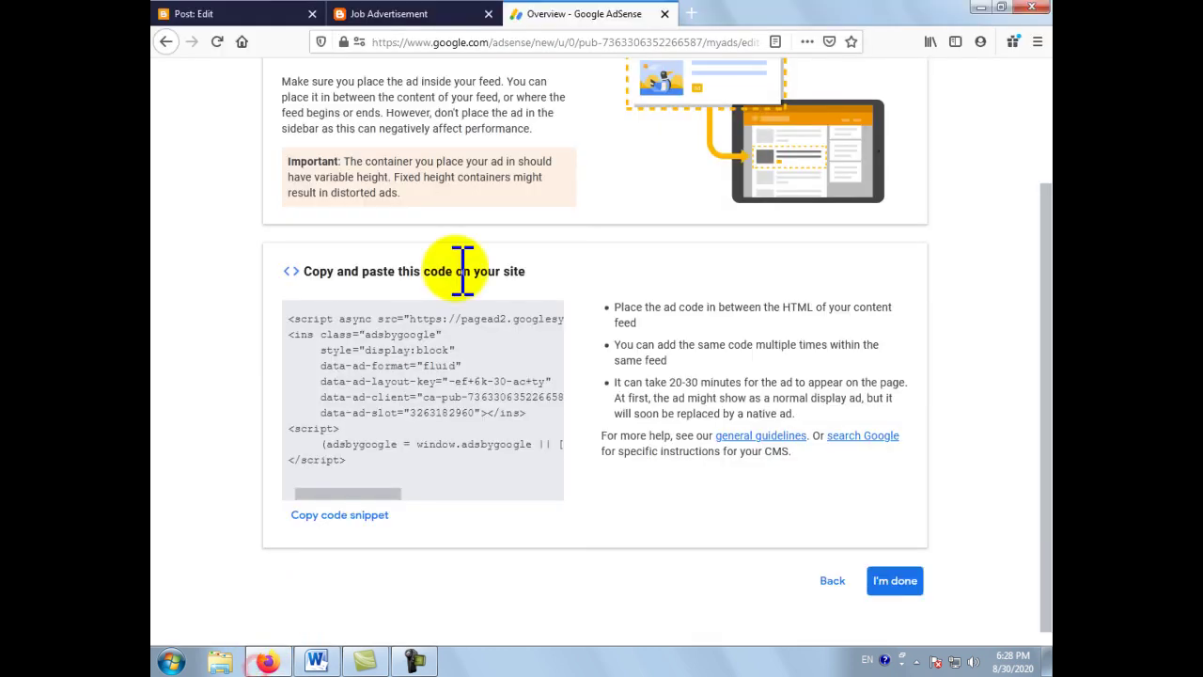
pyautogui.click(897, 582)
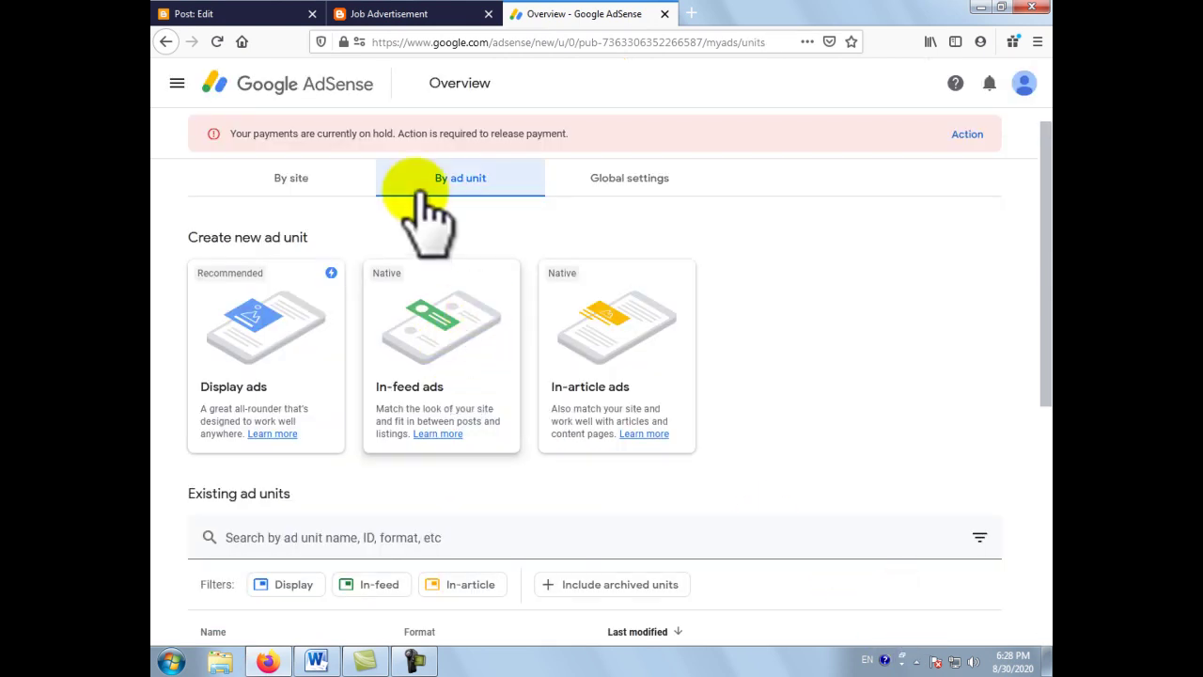
pyautogui.click(231, 19)
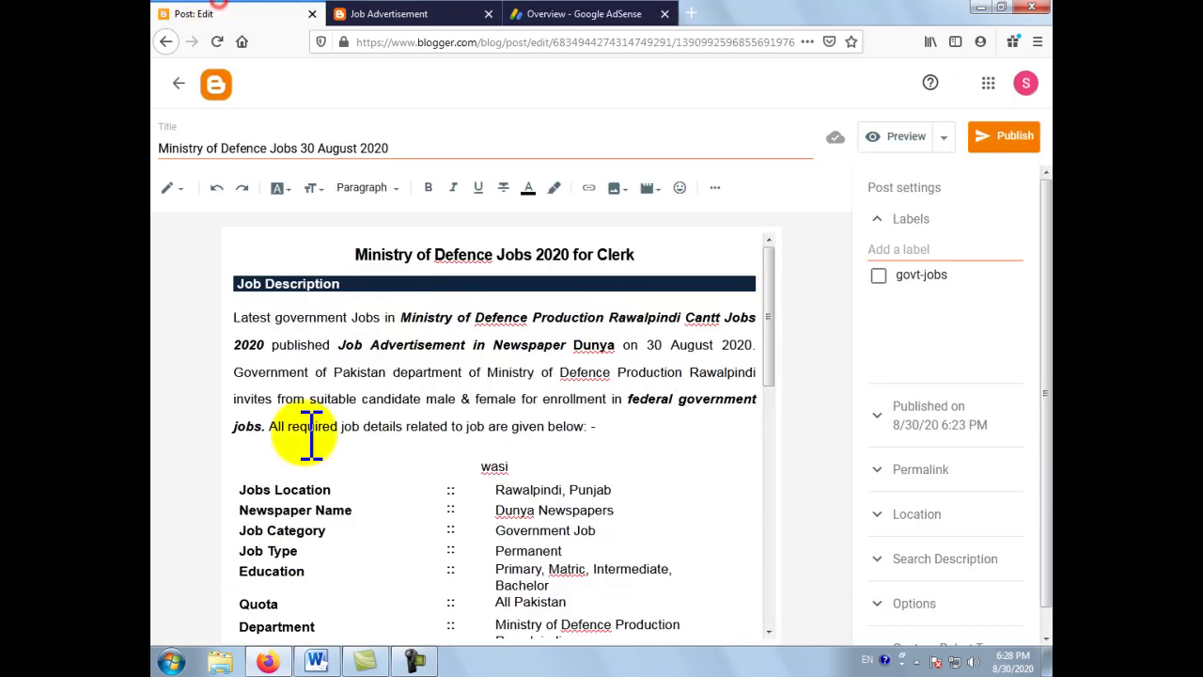
pyautogui.click(186, 201)
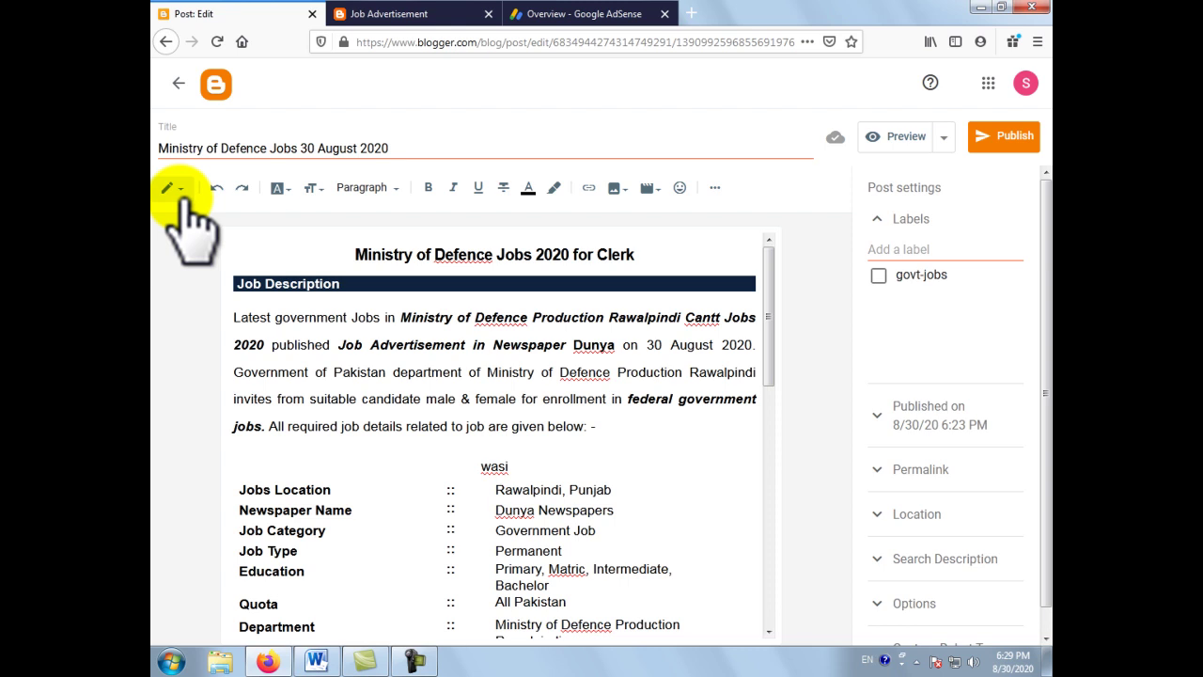
pyautogui.click(183, 192)
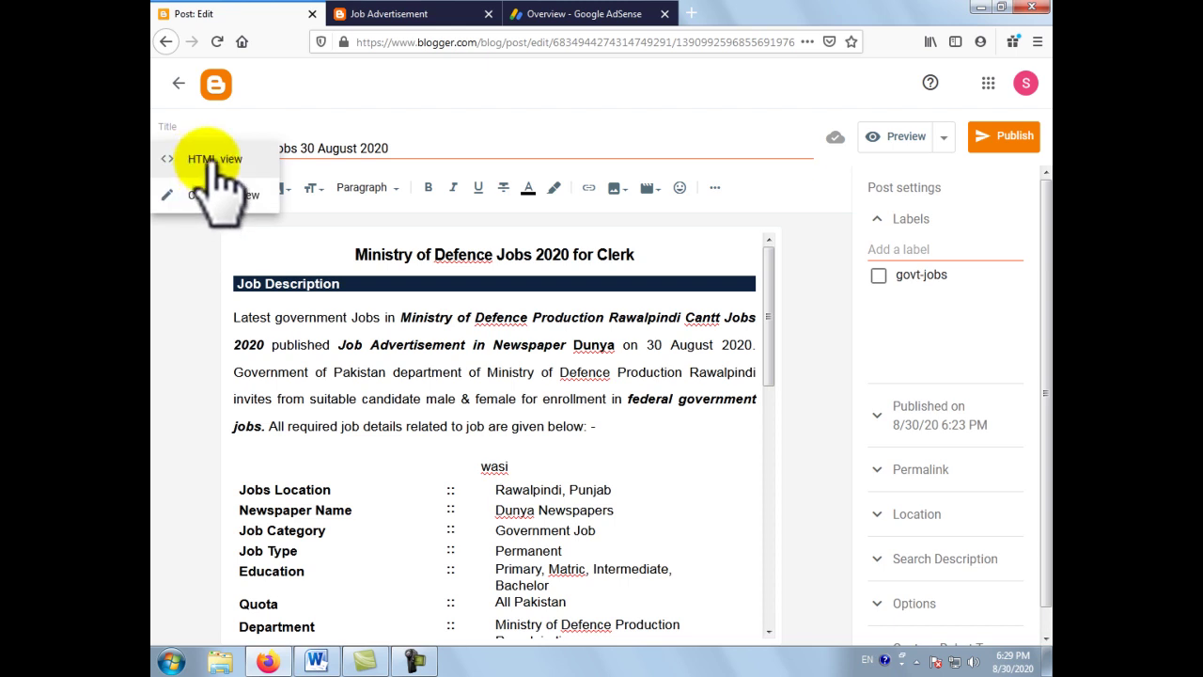
pyautogui.click(213, 159)
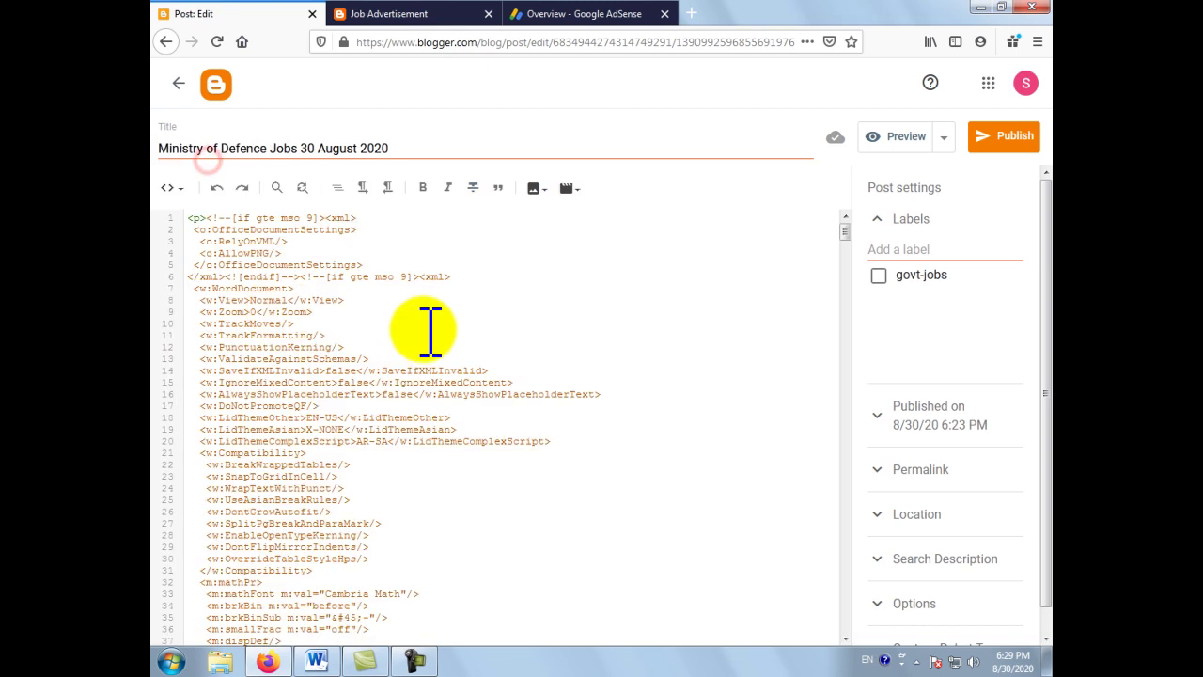
# - Search the post's HTML code for the placeholder word entered above the job details table
pyautogui.scroll(-15, 479, 374)
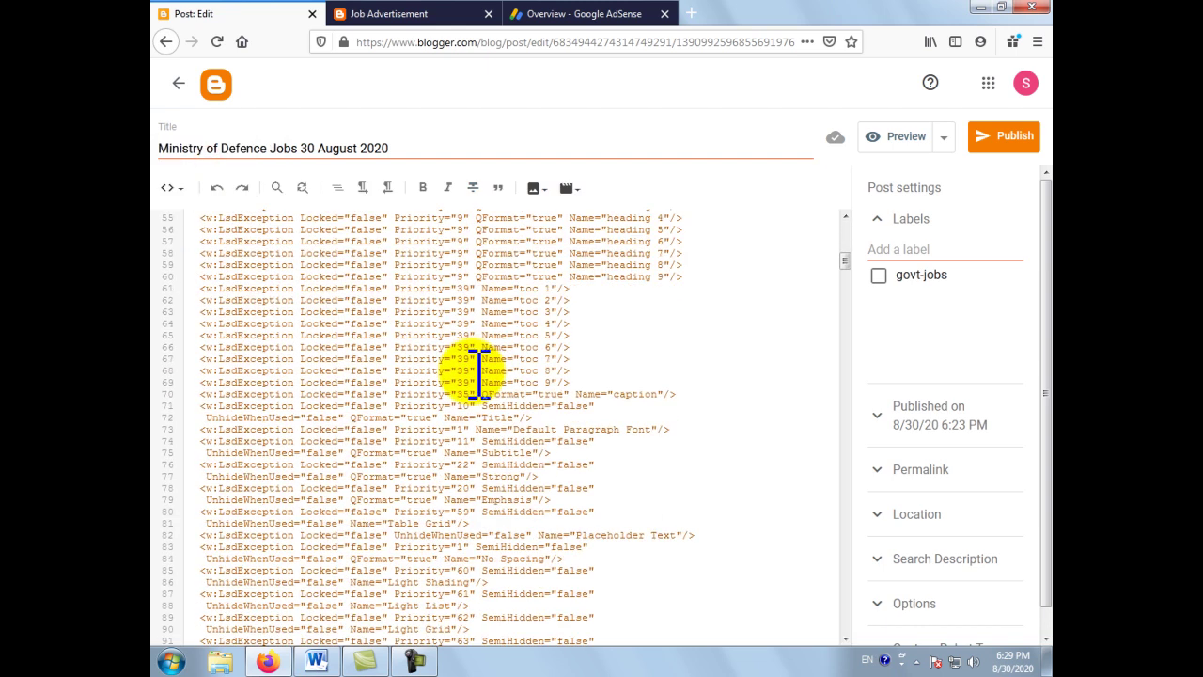
pyautogui.scroll(14, 479, 374)
pyautogui.scroll(3, 479, 374)
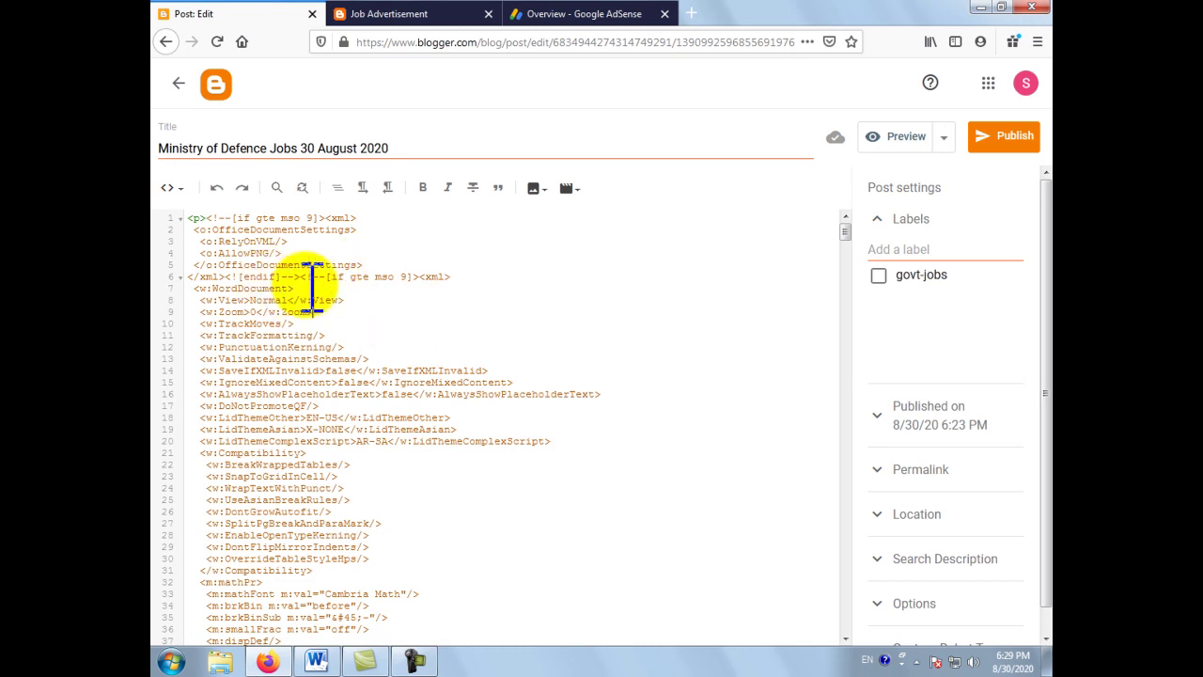
pyautogui.click(432, 335)
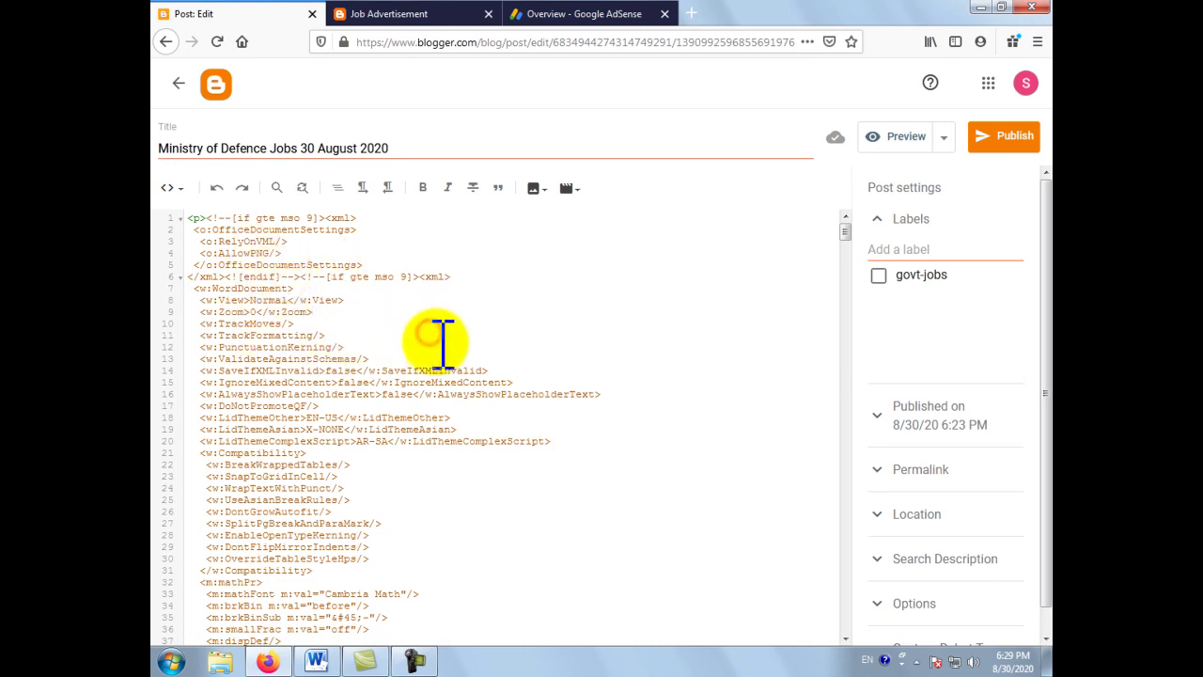
pyautogui.hotkey('ctrl', 'f')
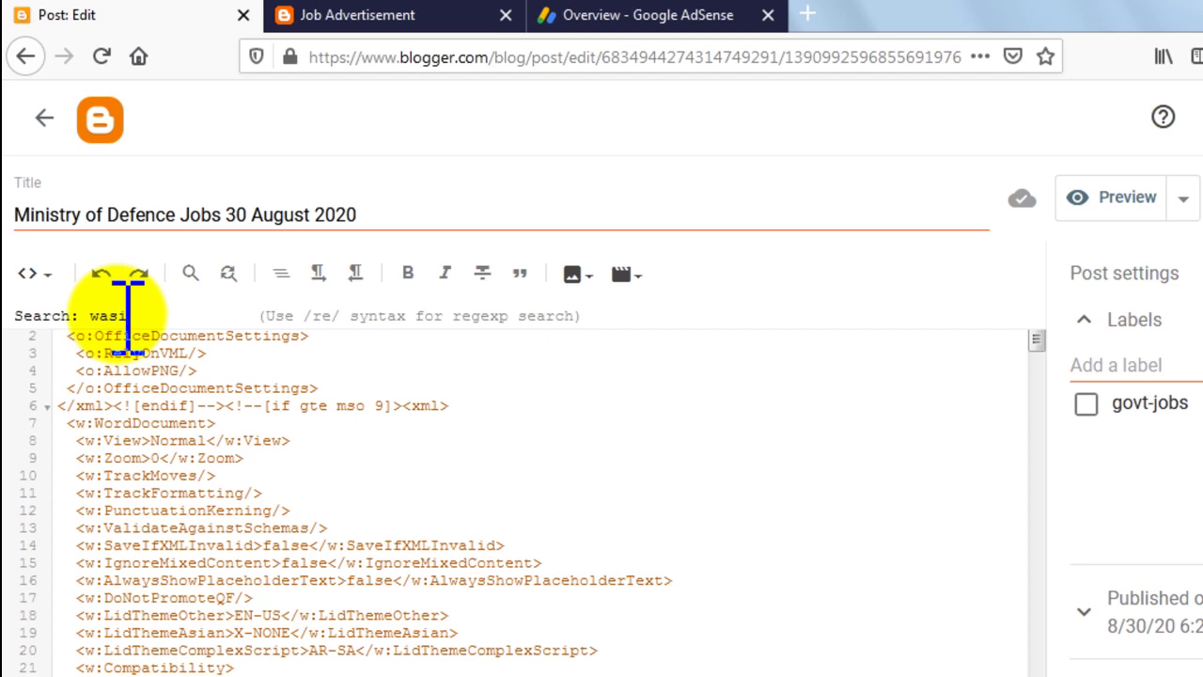
pyautogui.press('Return')
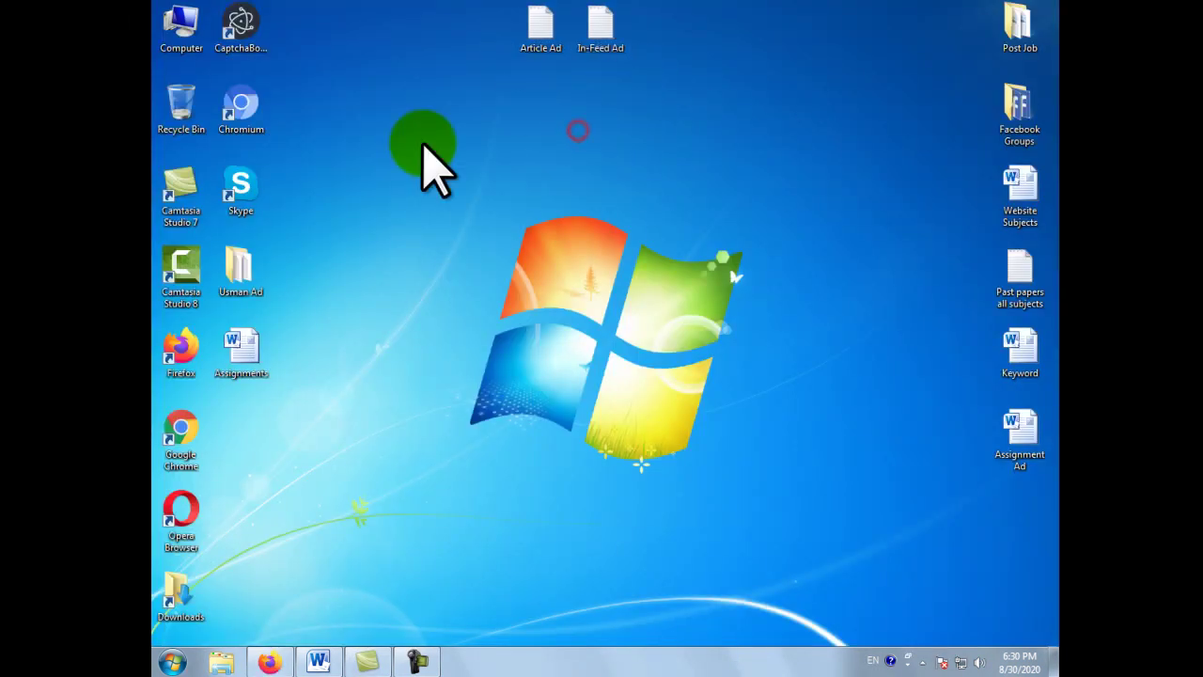
# - Copy all the code from the "Article Ad" text file and paste it over the placeholder word above the job details table in the post's HTML
pyautogui.click(541, 37)
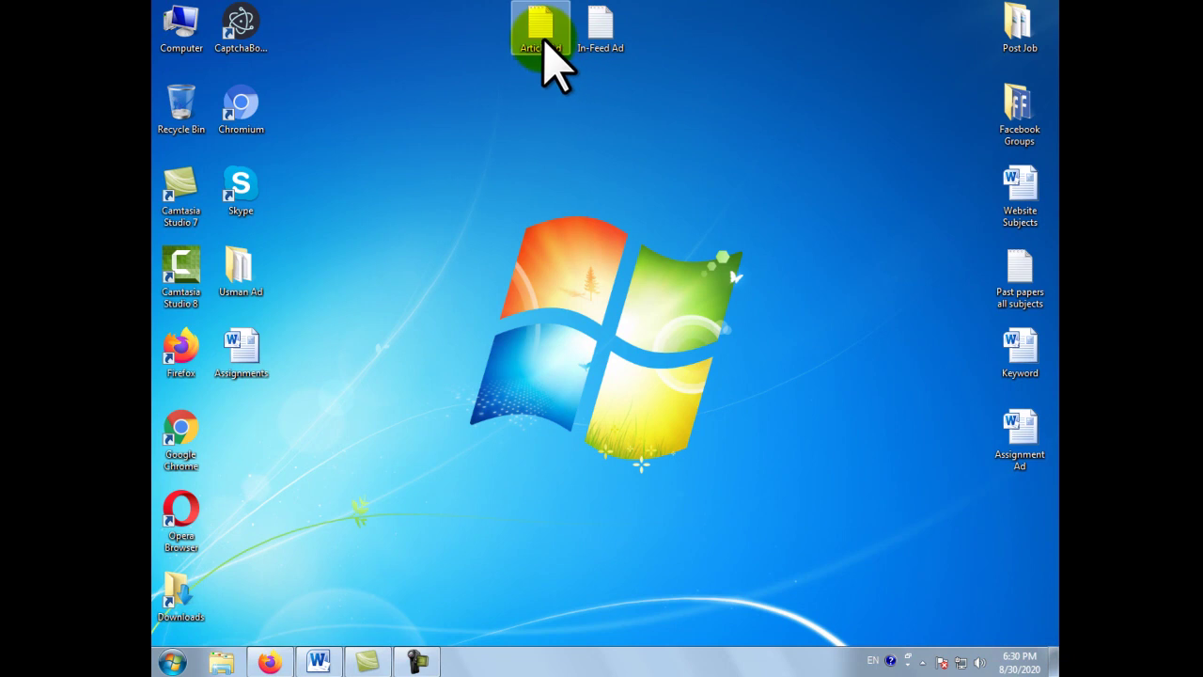
pyautogui.doubleClick(542, 52)
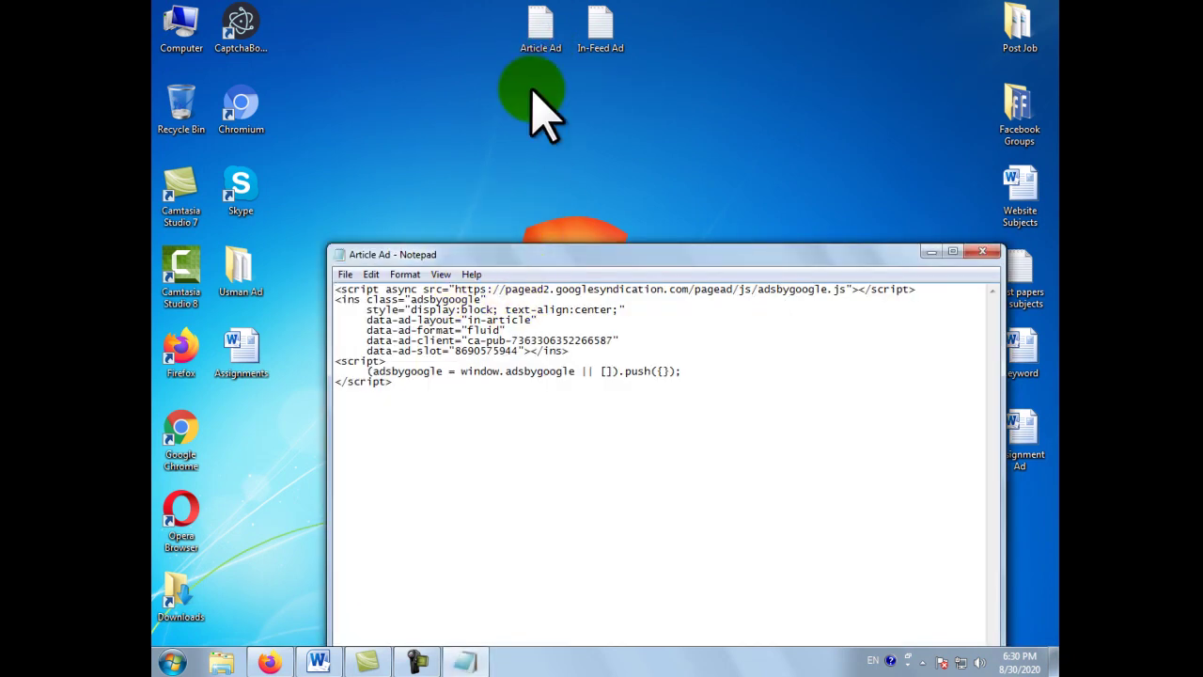
pyautogui.hotkey('ctrl', 'a')
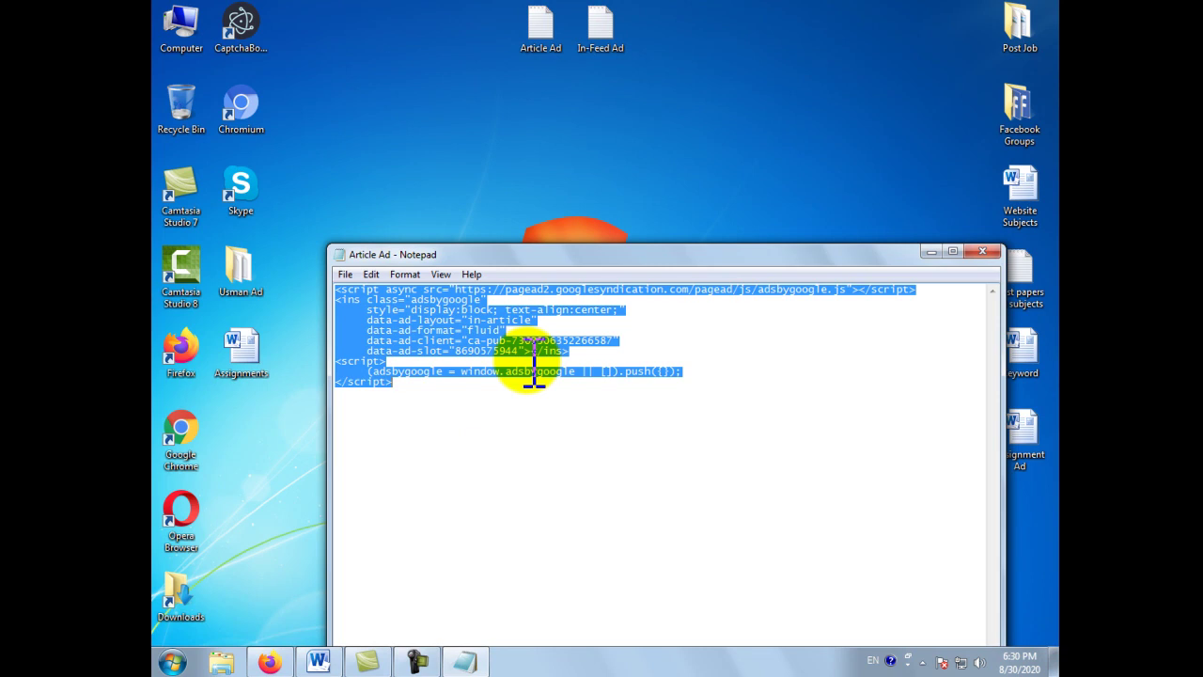
pyautogui.click(983, 253)
pyautogui.click(269, 660)
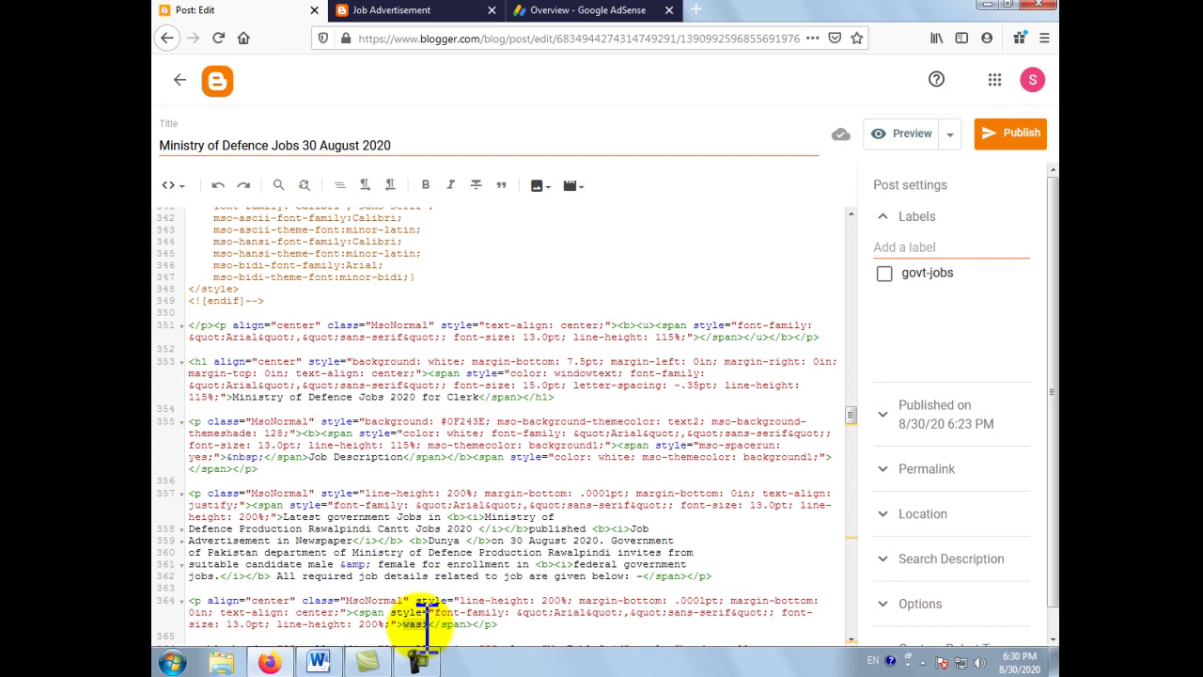
pyautogui.hotkey('ctrl', 'v')
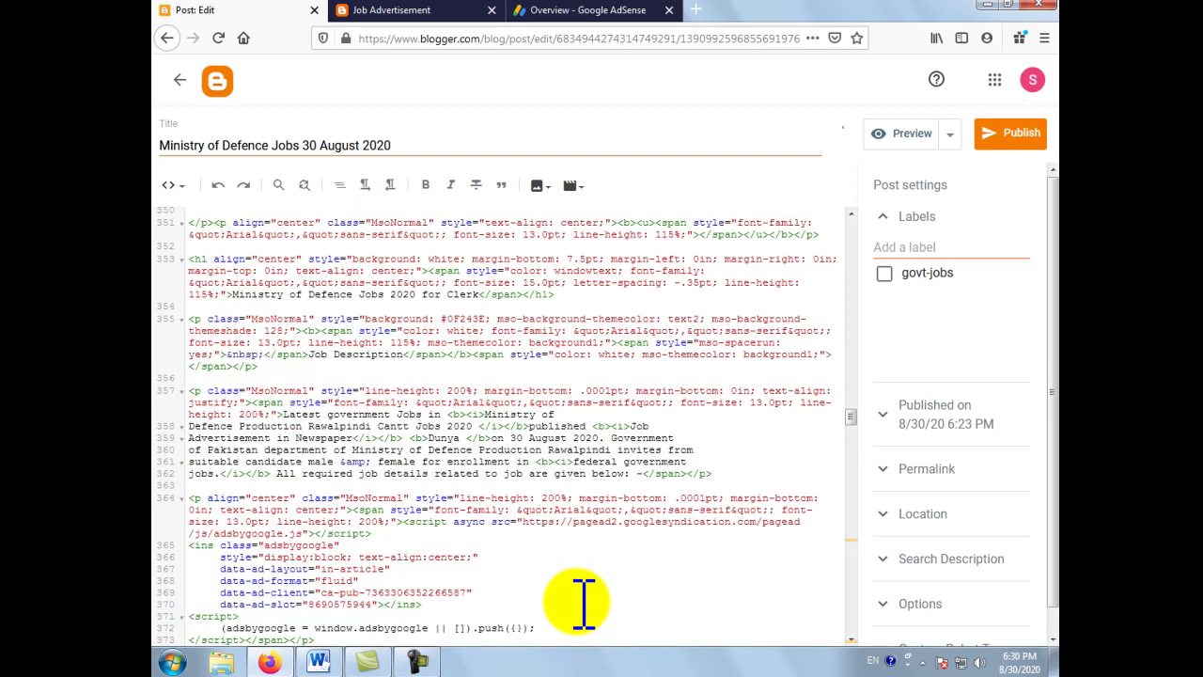
# - Copy all the ad code from the "In-Feed Ad" text file on the desktop and close the file
pyautogui.click(985, 6)
pyautogui.moveTo(600, 47); pyautogui.dragTo(531, 53)
pyautogui.doubleClick(588, 42)
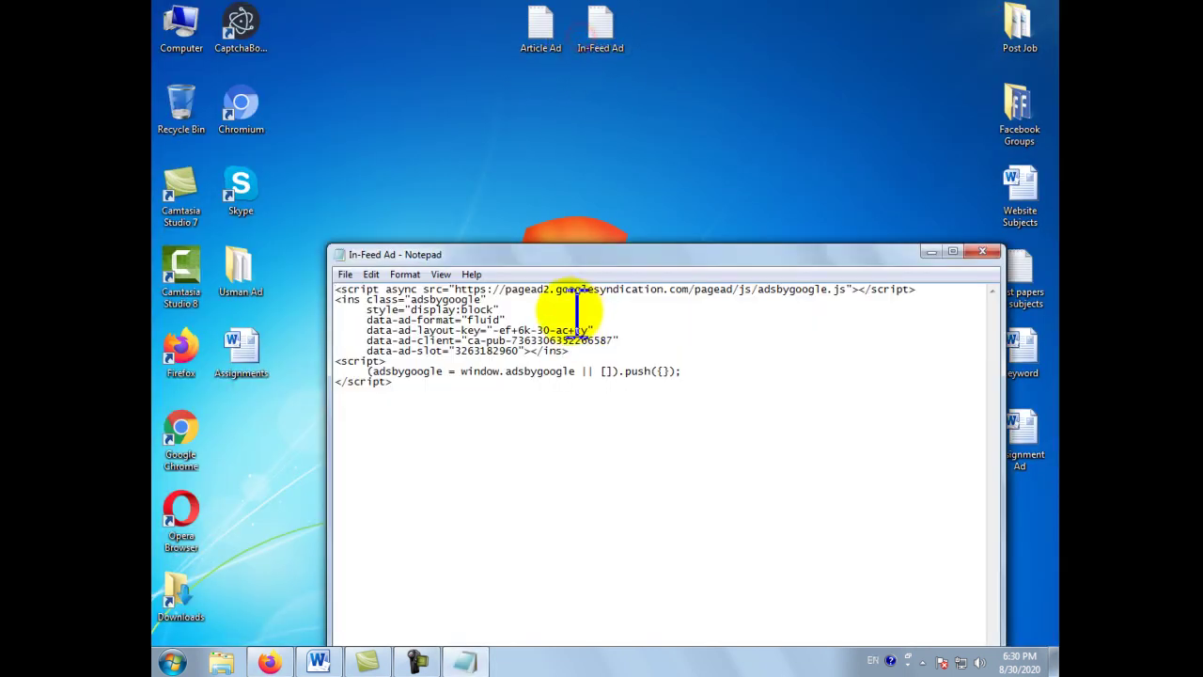
pyautogui.hotkey('ctrl', 'a')
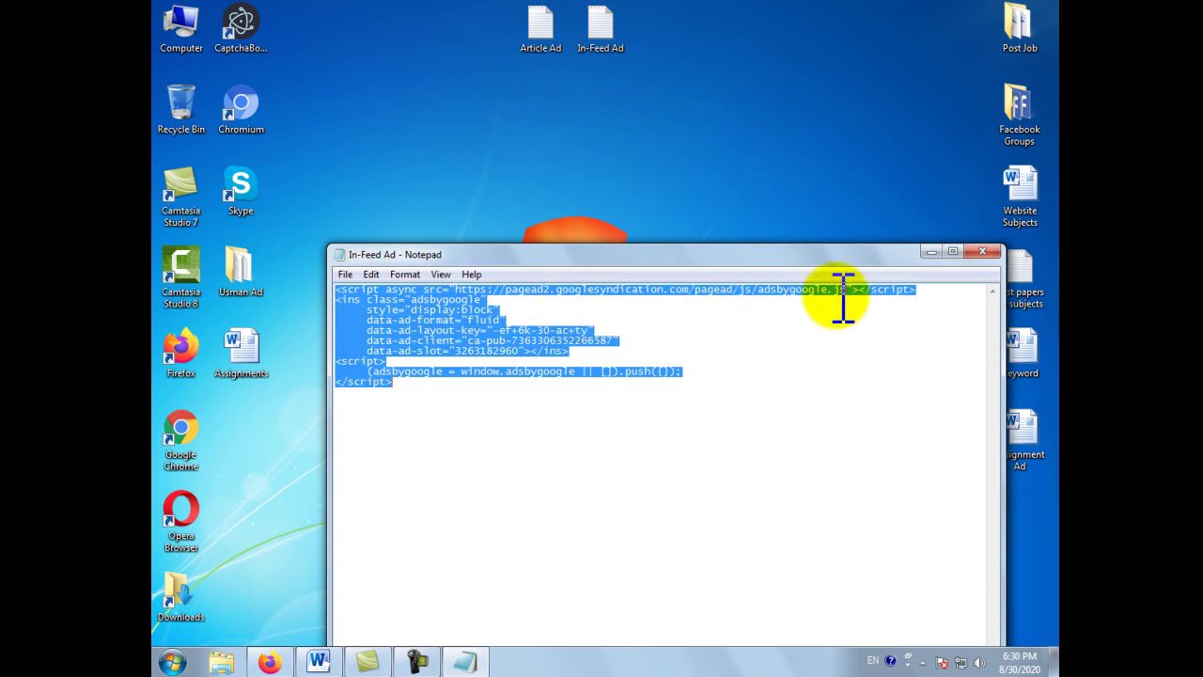
pyautogui.click(983, 252)
# - Return to the Blogger post in Firefox and search its HTML code for the next occurrence of the placeholder word
pyautogui.click(269, 661)
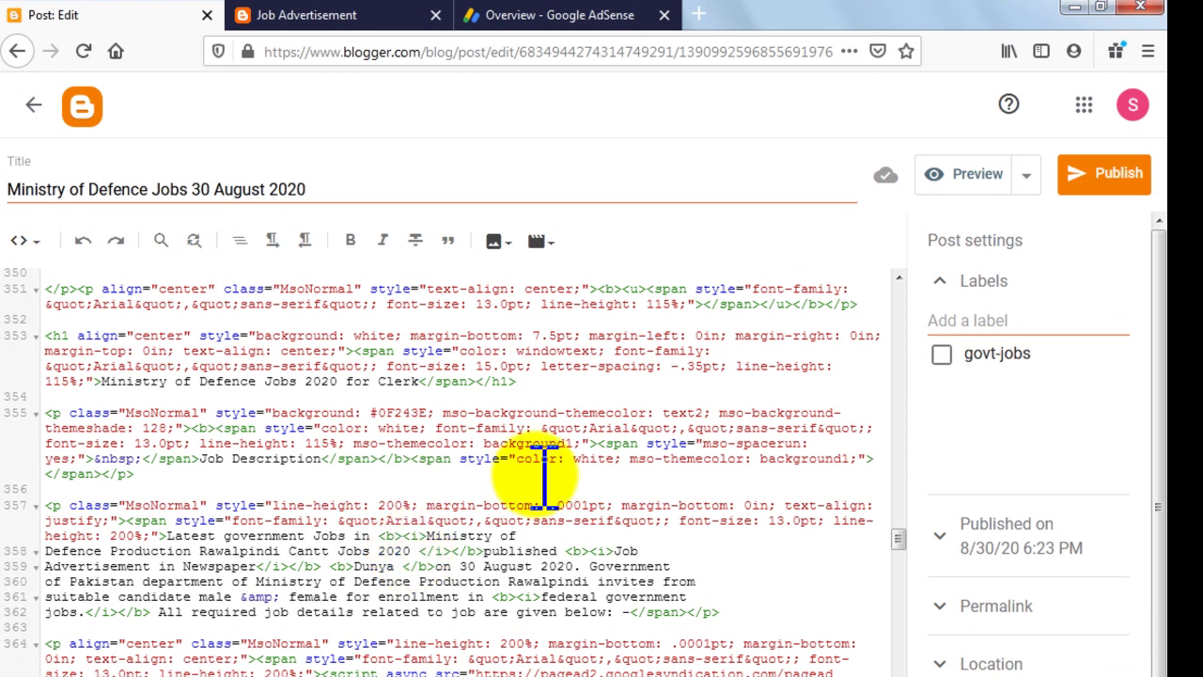
pyautogui.click(523, 503)
pyautogui.hotkey('ctrl', 'f')
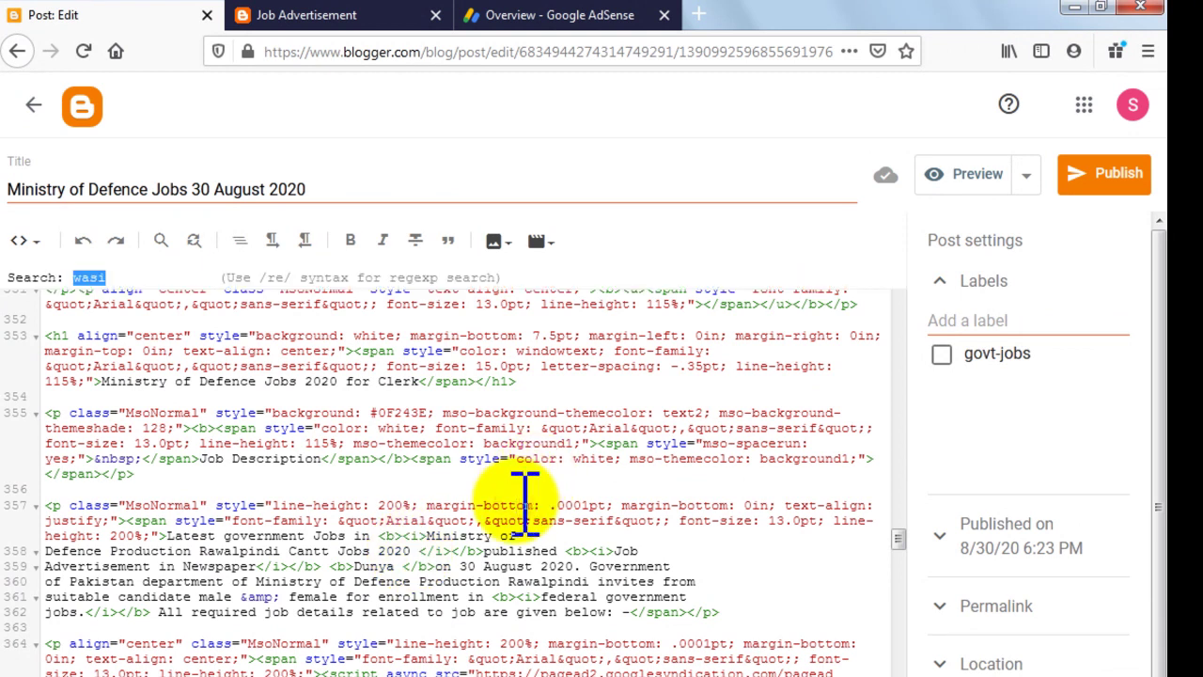
pyautogui.press('Return')
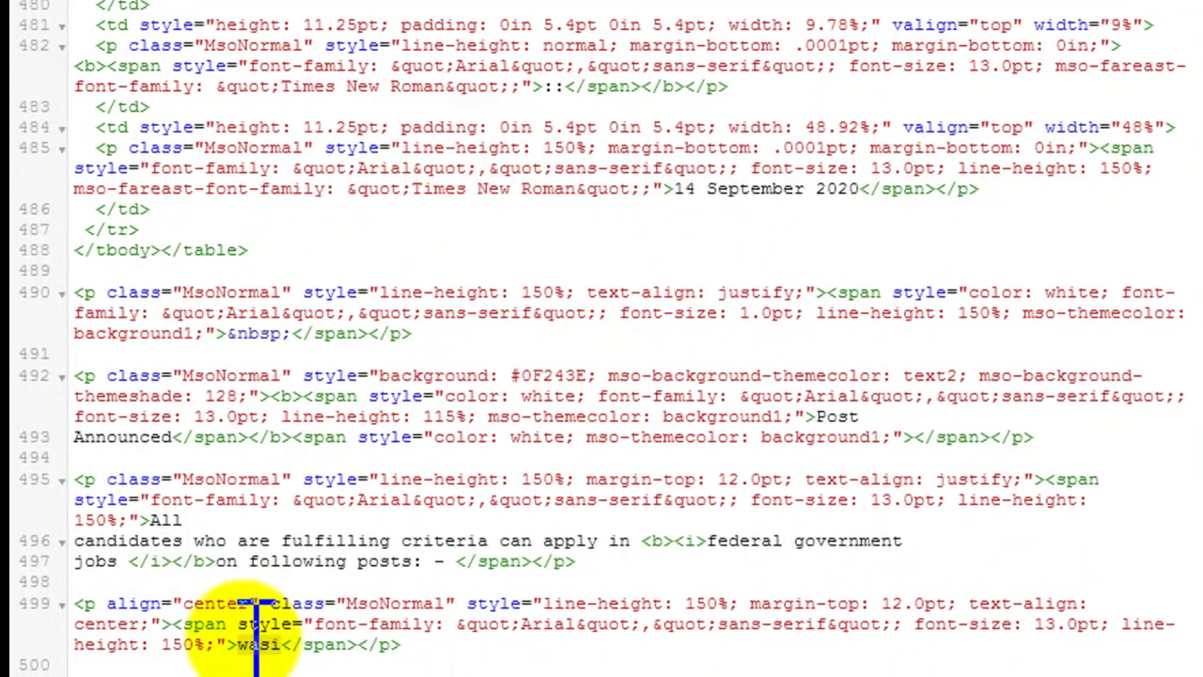